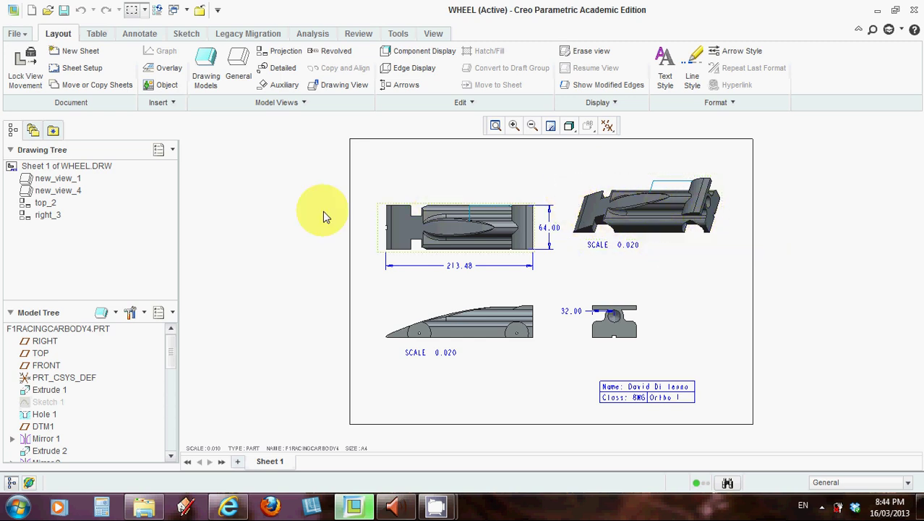
Start a new drawing named ORTHO7 with the default template turned off.
{"action": "left_click", "coordinate": [31, 10]}
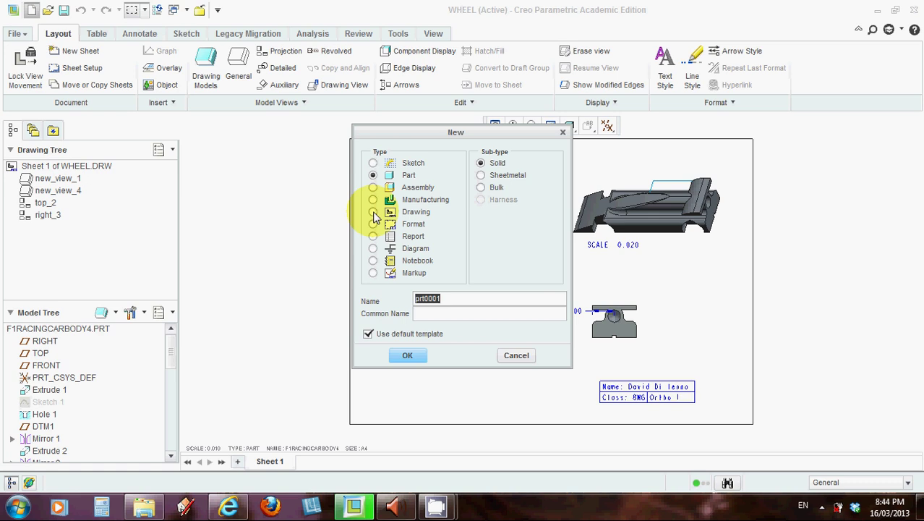
{"action": "left_click", "coordinate": [374, 212]}
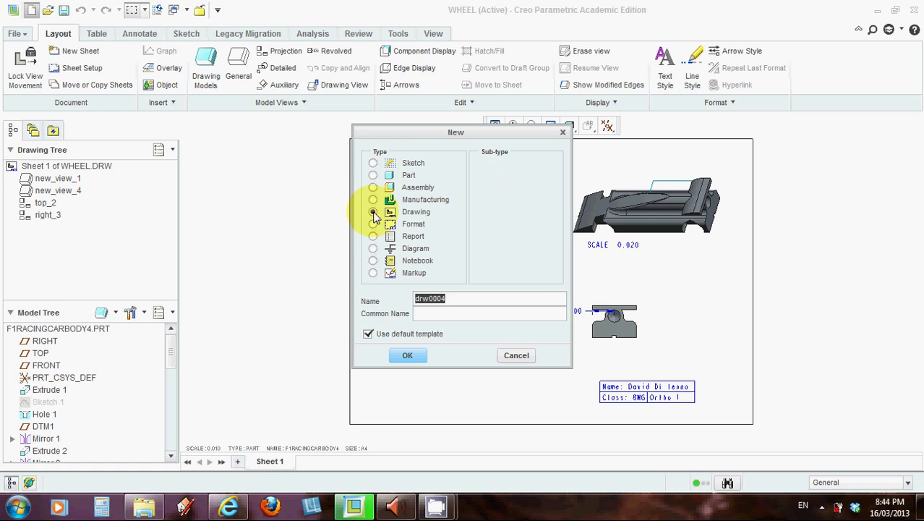
{"action": "type", "text": "0"}
{"action": "key", "text": "BackSpace"}
{"action": "key", "text": "BackSpace"}
{"action": "key", "text": "BackSpace"}
{"action": "type", "text": "RTO"}
{"action": "left_click", "coordinate": [368, 333]}
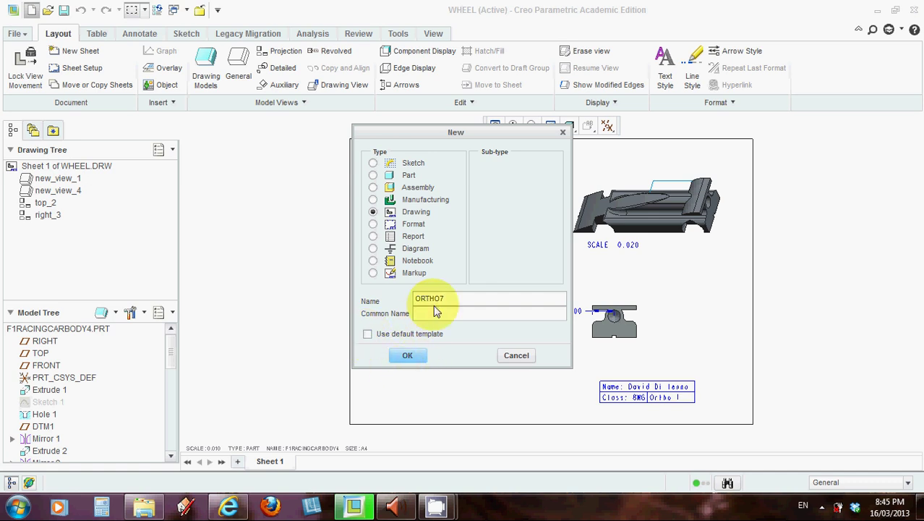
{"action": "left_click", "coordinate": [408, 356]}
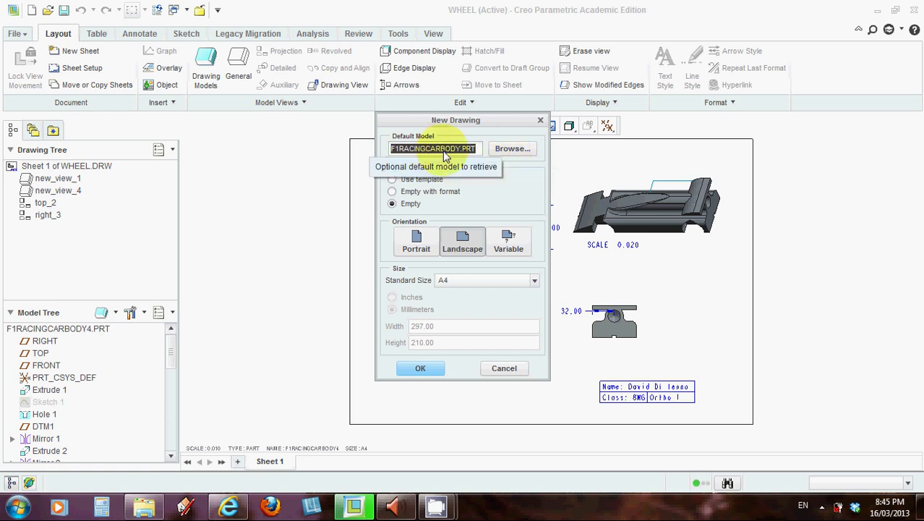
Create the empty A4 landscape drawing using f1racingcarbody4.prt as its model.
{"action": "left_click", "coordinate": [514, 154]}
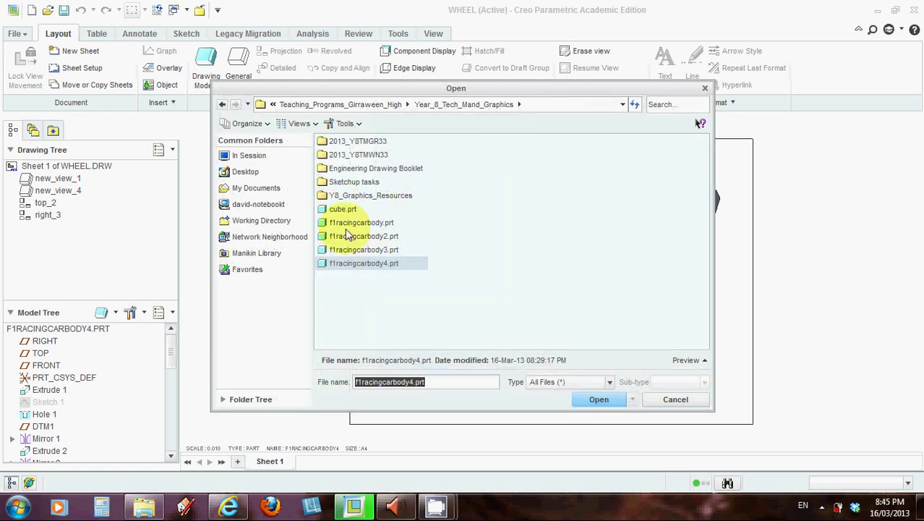
{"action": "left_click", "coordinate": [598, 402]}
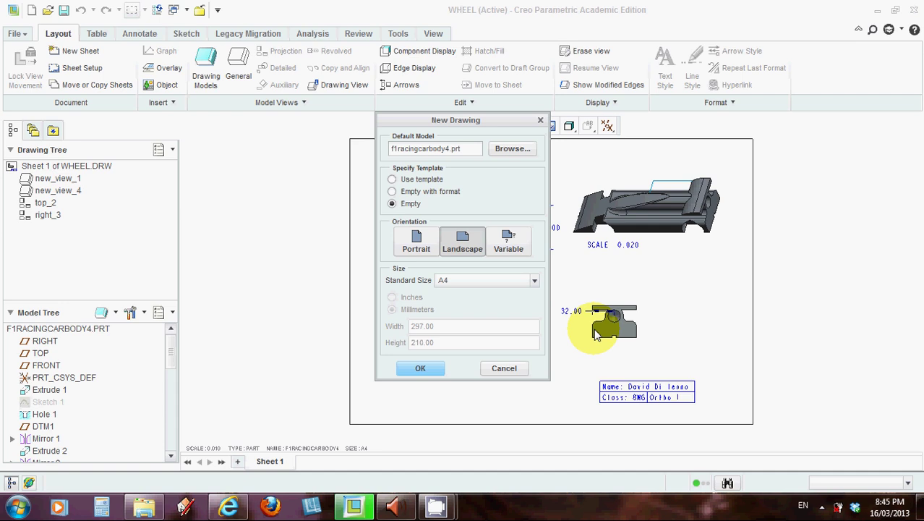
{"action": "left_click", "coordinate": [536, 280]}
{"action": "left_click", "coordinate": [452, 336]}
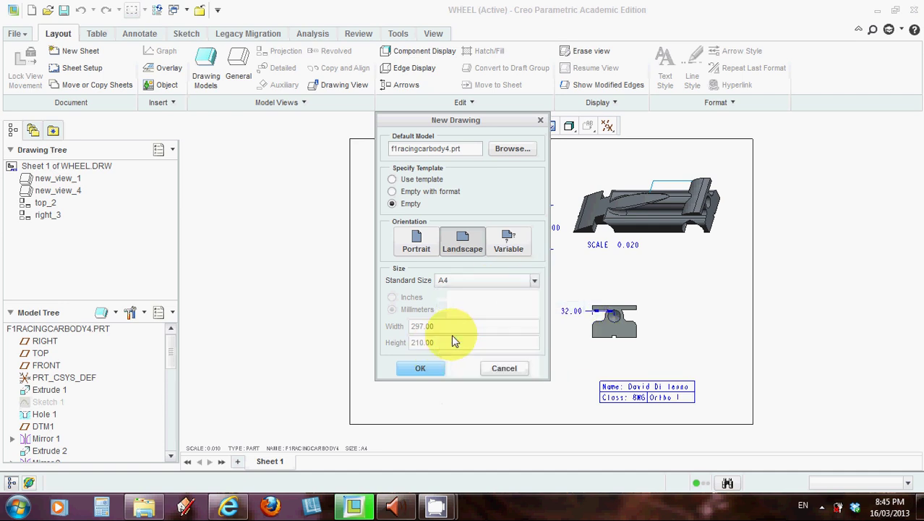
{"action": "left_click", "coordinate": [421, 368]}
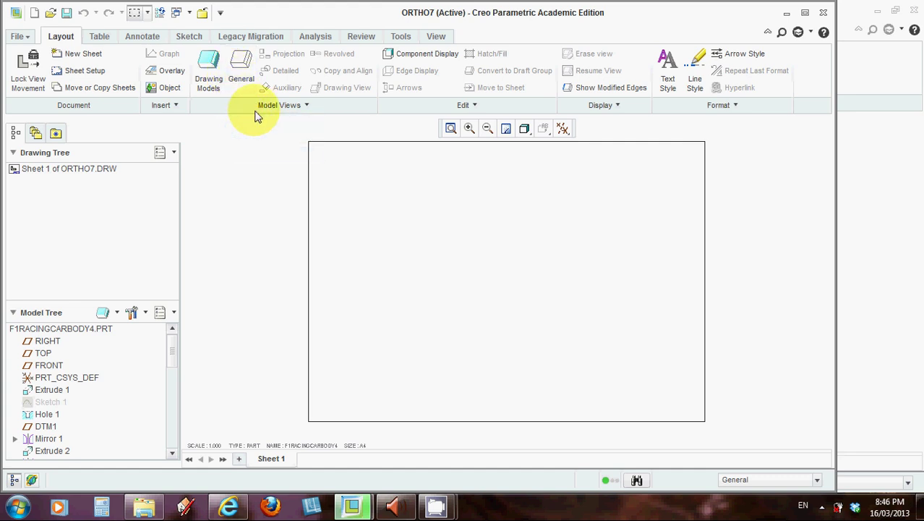
Insert a general view of the car body with No Combined State.
{"action": "left_click", "coordinate": [244, 75]}
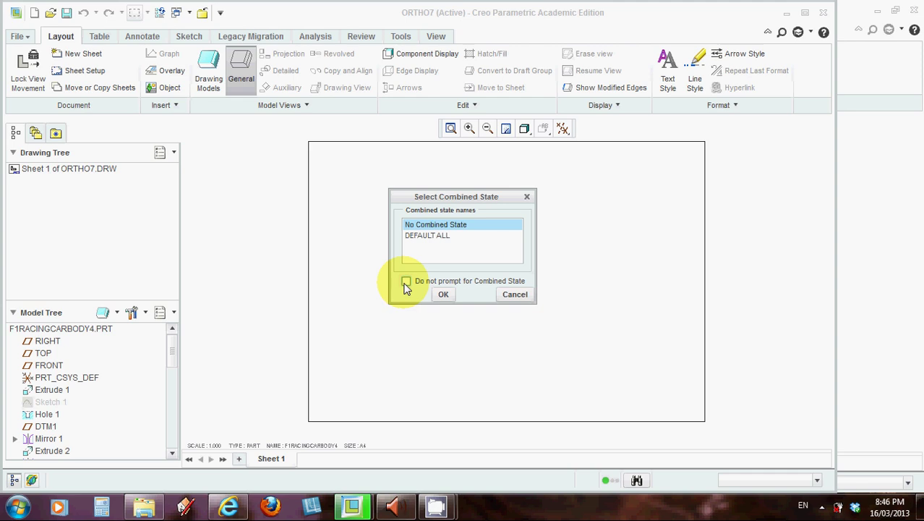
{"action": "left_click", "coordinate": [444, 297]}
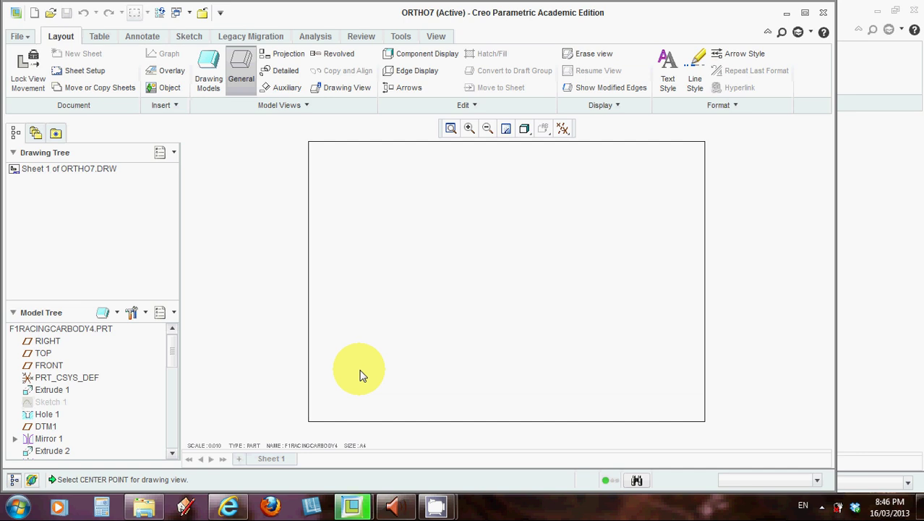
Place the car body view at the lower left and orient it to FRONT.
{"action": "left_click", "coordinate": [362, 376]}
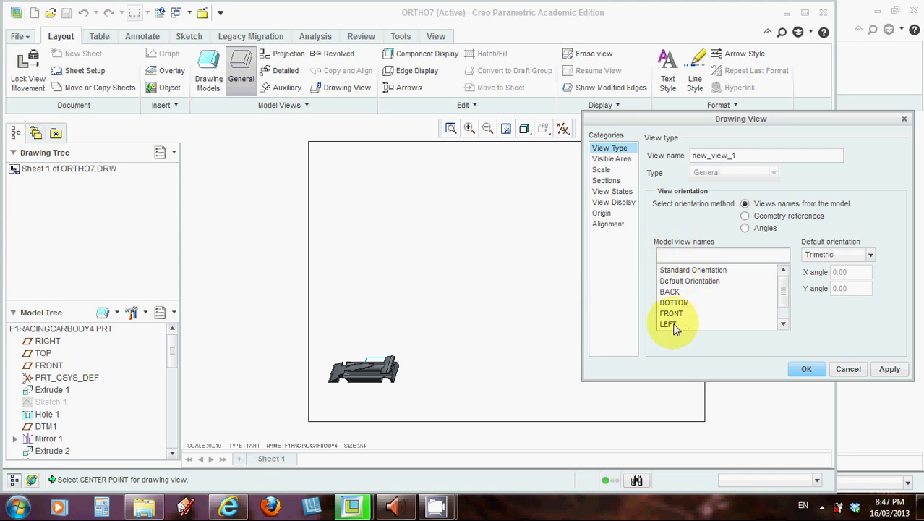
{"action": "left_click", "coordinate": [783, 325]}
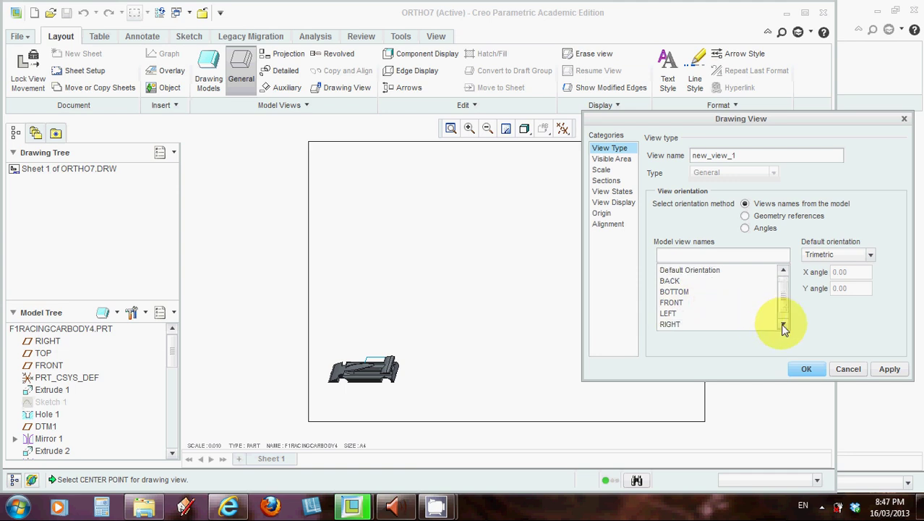
{"action": "left_click", "coordinate": [669, 305]}
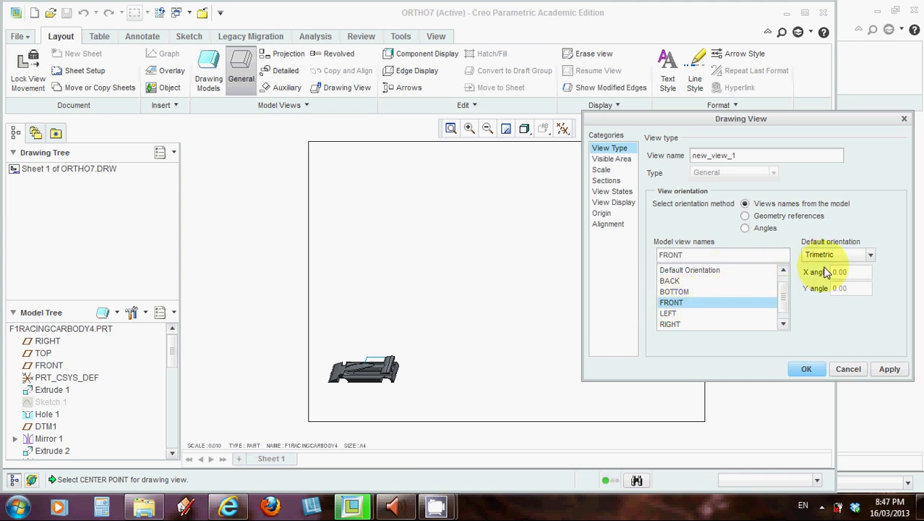
{"action": "left_click", "coordinate": [891, 371]}
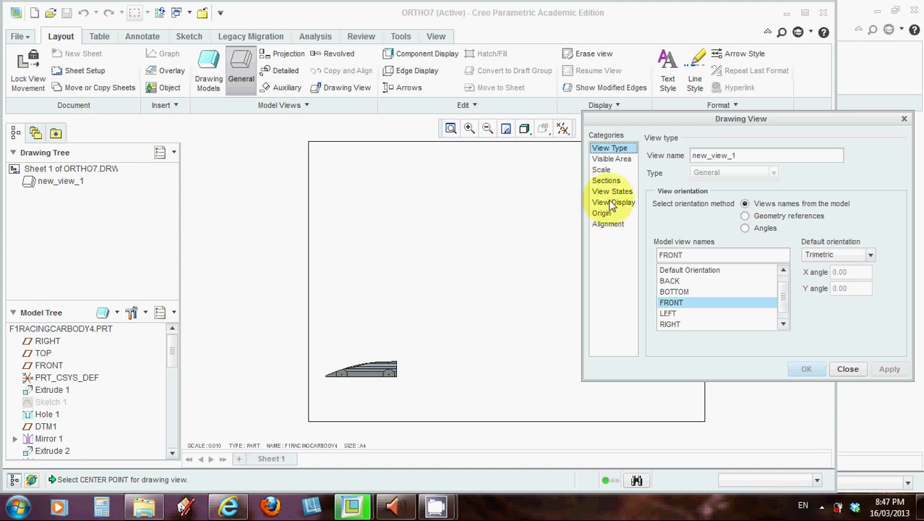
Give the front view a custom scale of 0.020, then change it to 0.025.
{"action": "left_click", "coordinate": [601, 170]}
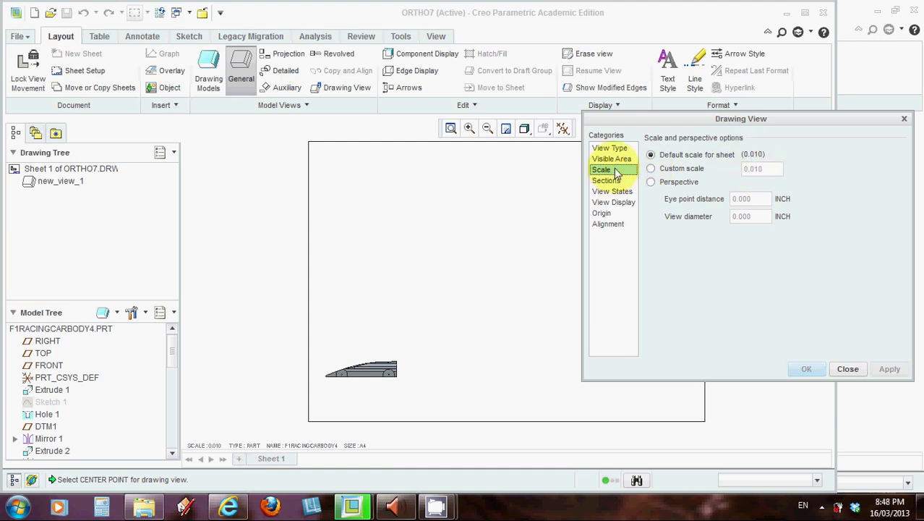
{"action": "left_click", "coordinate": [650, 169]}
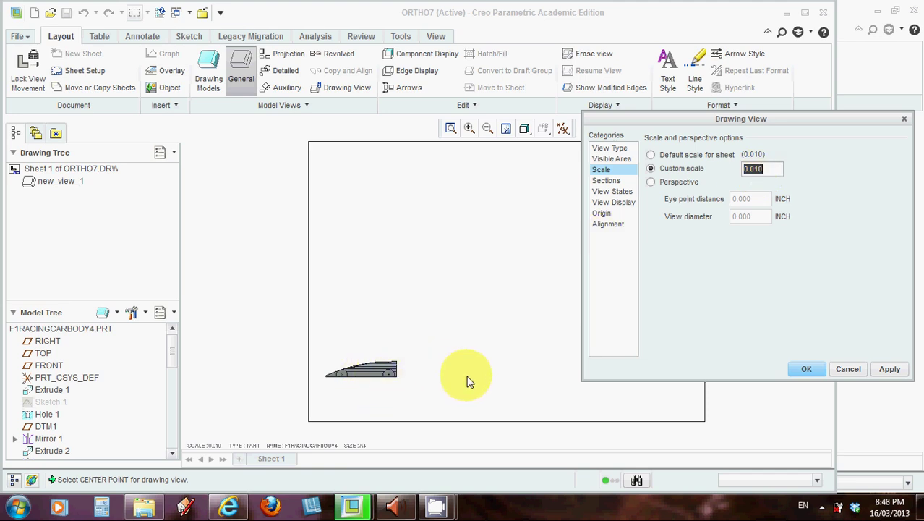
{"action": "left_click", "coordinate": [758, 174]}
{"action": "key", "text": "shift+Left"}
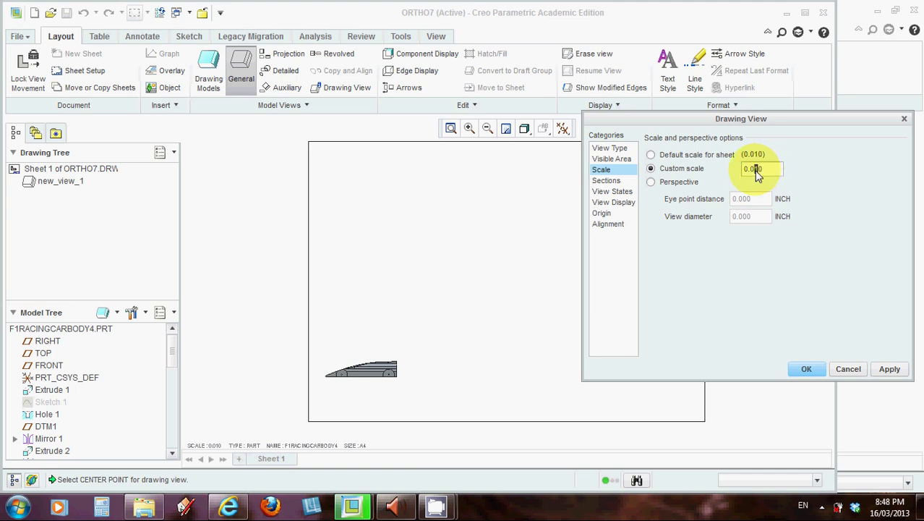
{"action": "type", "text": "2"}
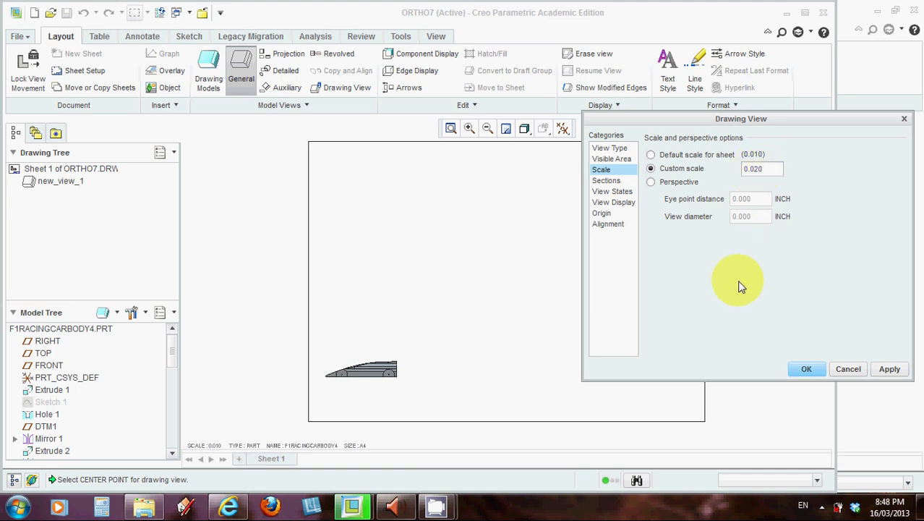
{"action": "left_click", "coordinate": [891, 377]}
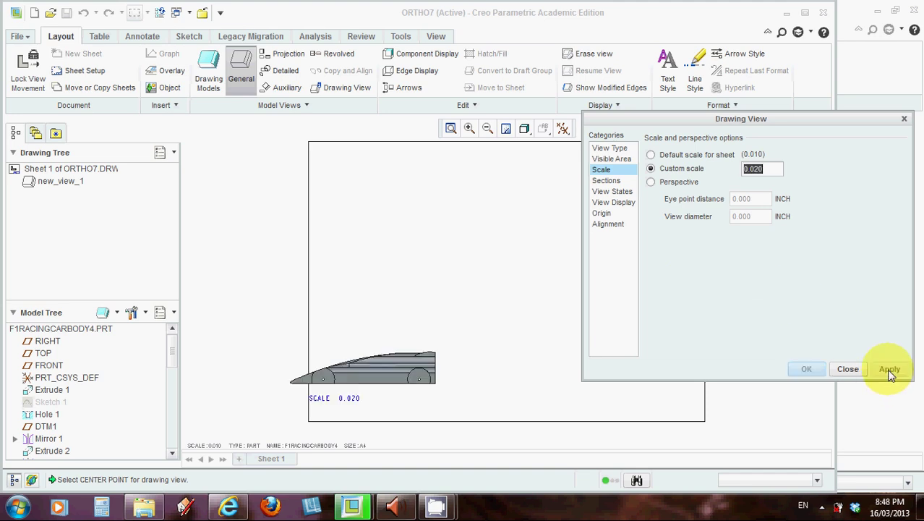
{"action": "left_click", "coordinate": [759, 169]}
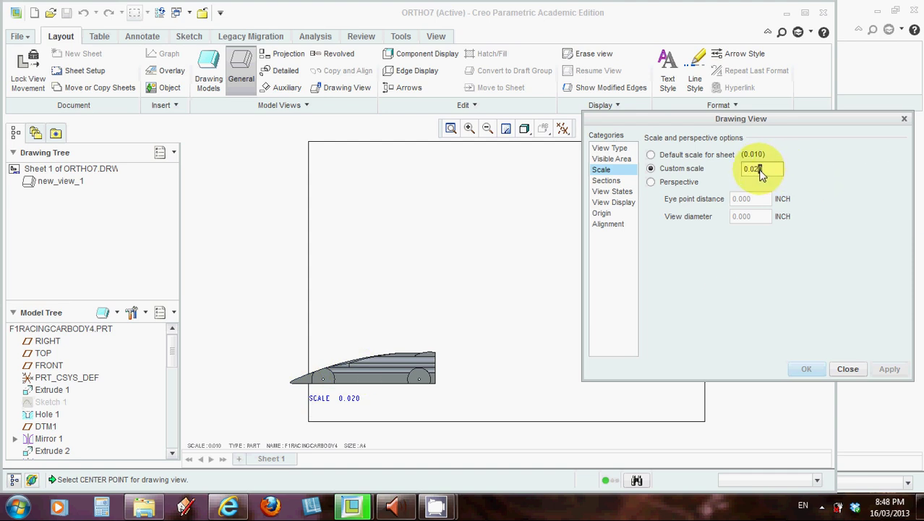
{"action": "type", "text": "5"}
{"action": "key", "text": "Return"}
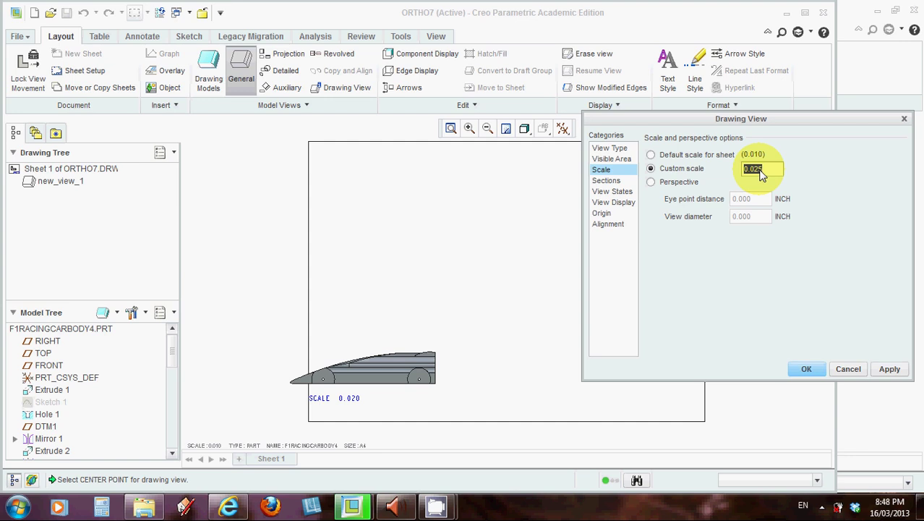
{"action": "left_click", "coordinate": [883, 369]}
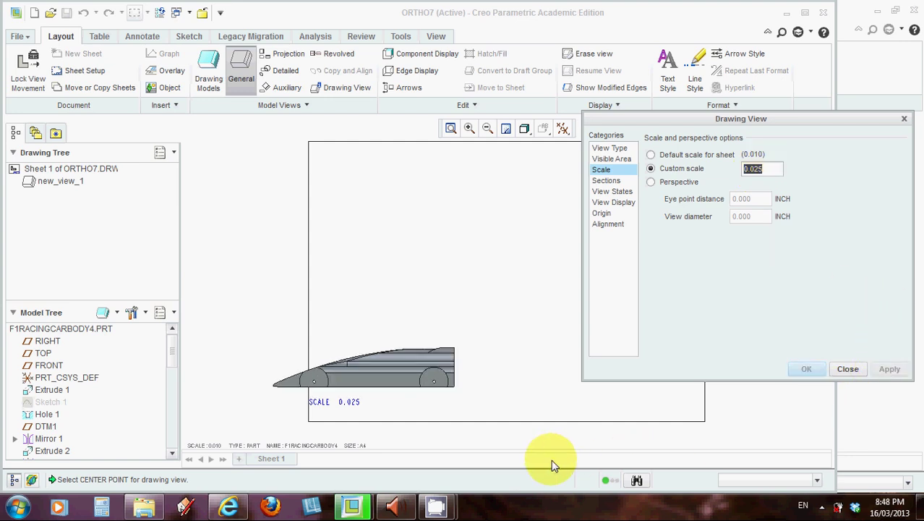
Close the view settings and drag the front view to the sheet's bottom centre.
{"action": "left_click", "coordinate": [847, 370]}
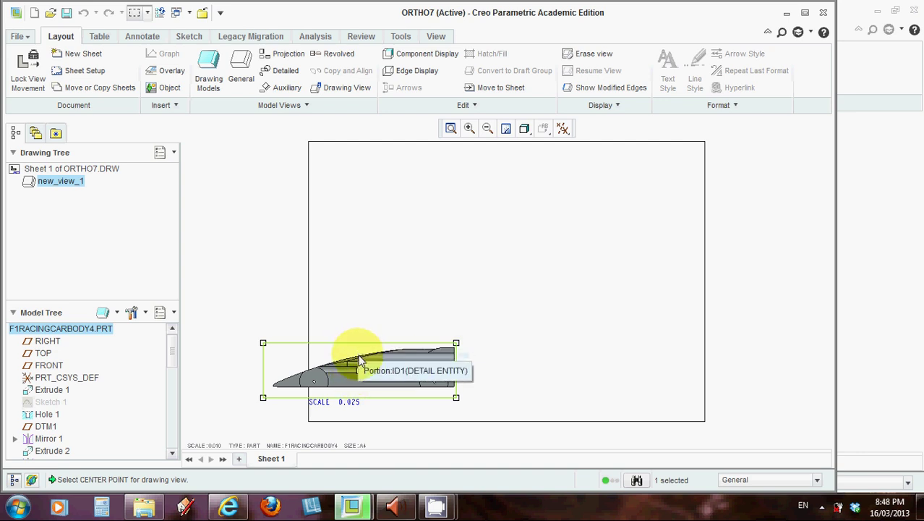
{"action": "mouse_move", "coordinate": [360, 360]}
{"action": "left_mouse_down"}
{"action": "mouse_move", "coordinate": [432, 334]}
{"action": "mouse_move", "coordinate": [447, 352]}
{"action": "mouse_move", "coordinate": [443, 343]}
{"action": "left_mouse_up"}
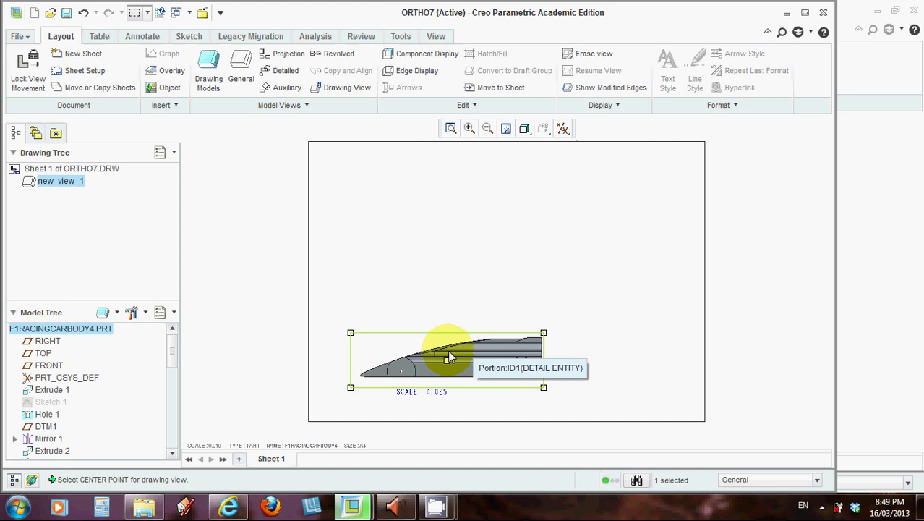
Project a top view above the front view, then reselect the front view.
{"action": "right_click", "coordinate": [490, 355]}
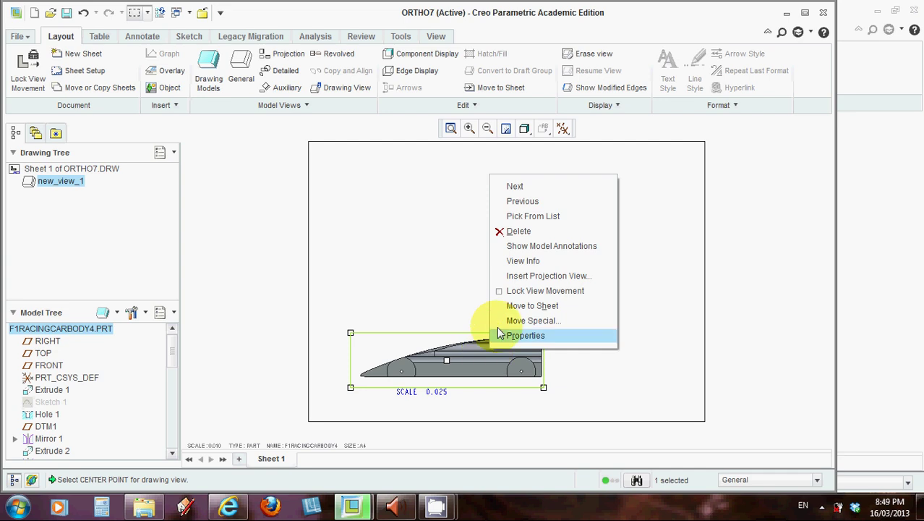
{"action": "left_click", "coordinate": [525, 280]}
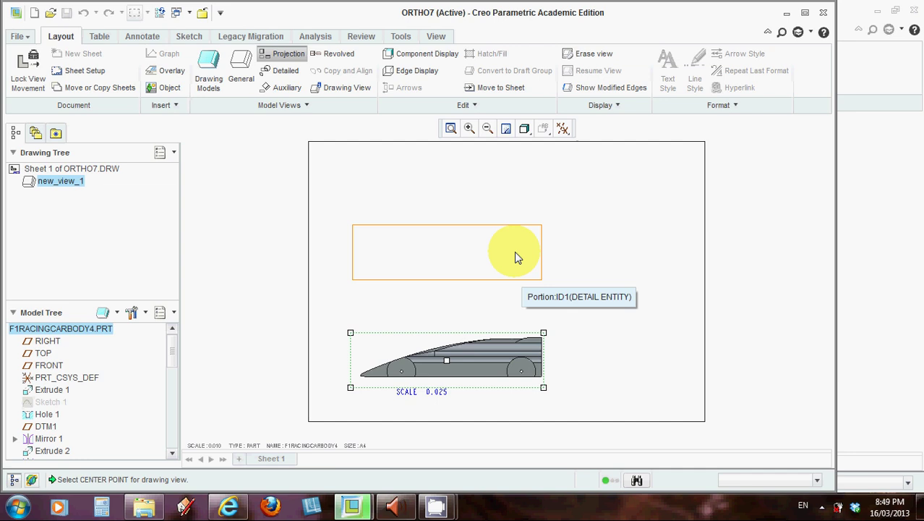
{"action": "left_click", "coordinate": [516, 256]}
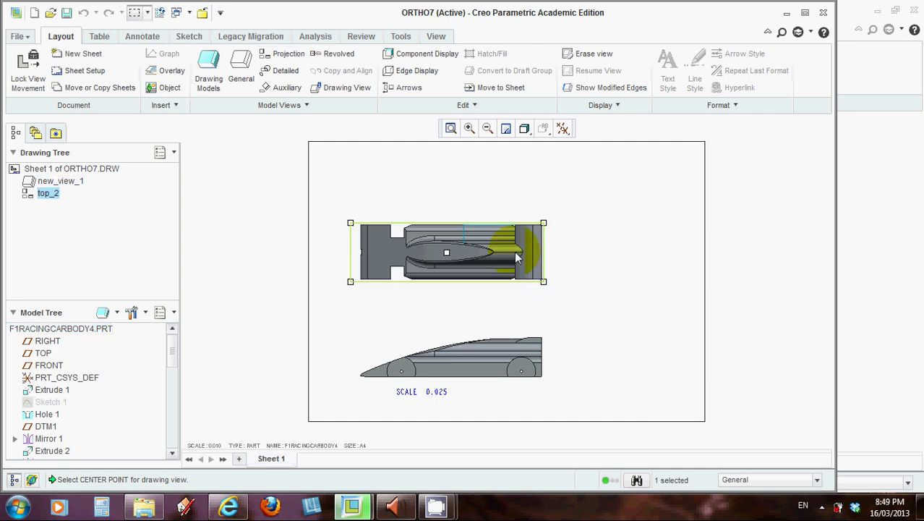
{"action": "left_click", "coordinate": [494, 352]}
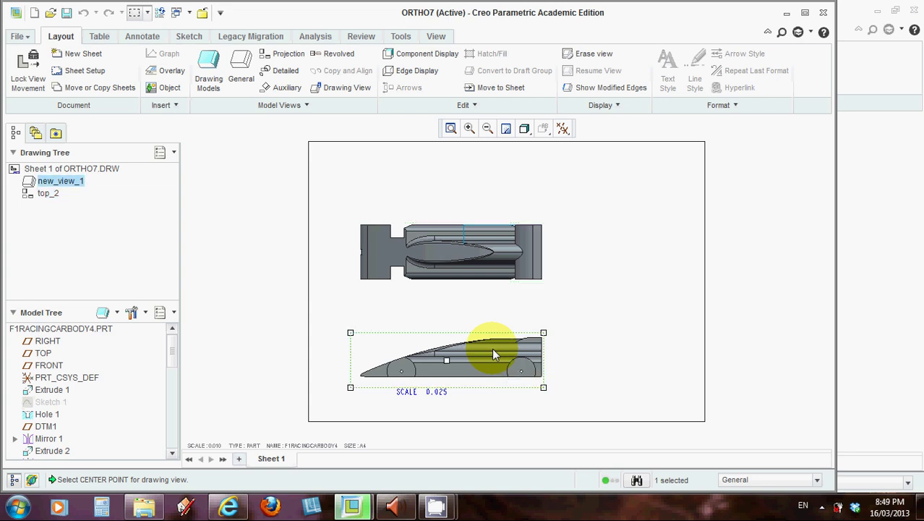
Project a right-side view of the car to the right of the front view.
{"action": "right_click", "coordinate": [494, 352]}
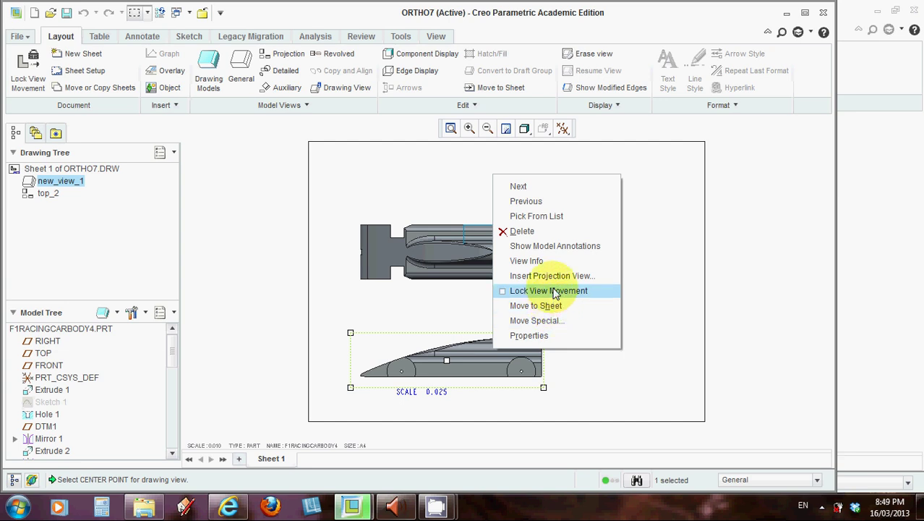
{"action": "left_click", "coordinate": [550, 276]}
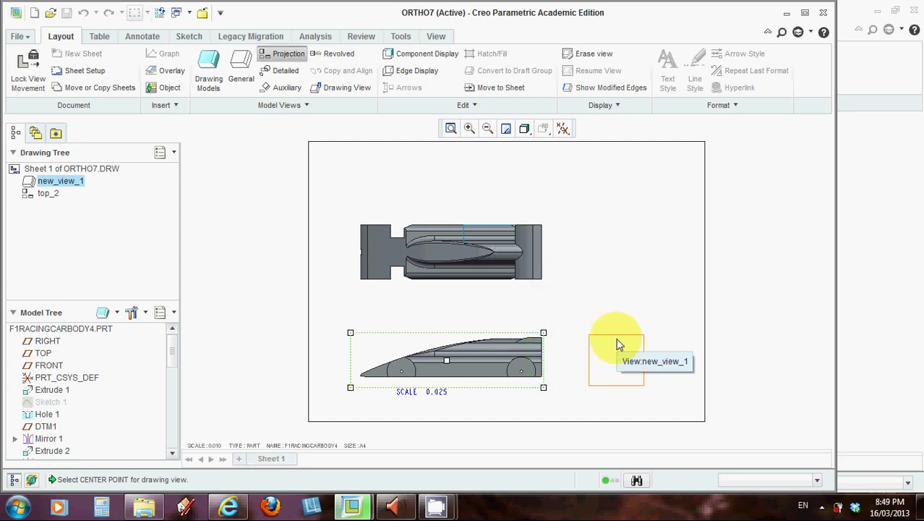
{"action": "left_click", "coordinate": [614, 337]}
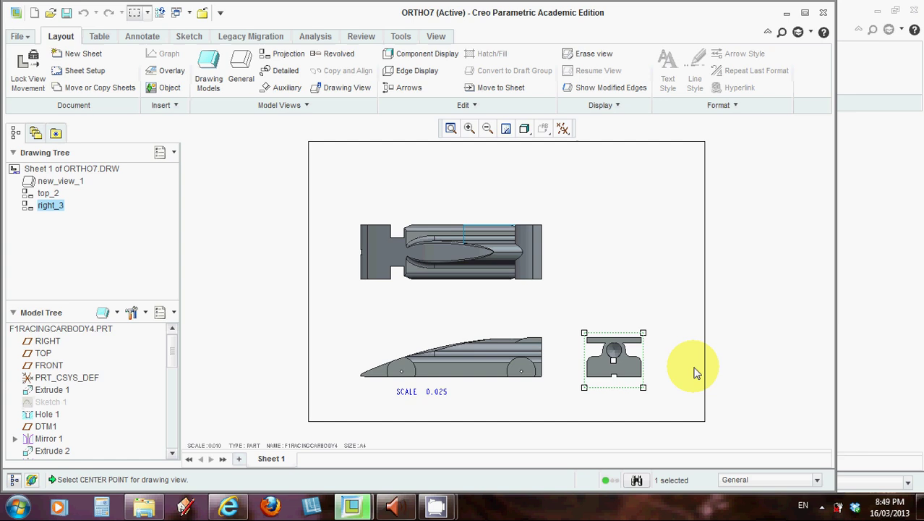
{"action": "left_click", "coordinate": [605, 261]}
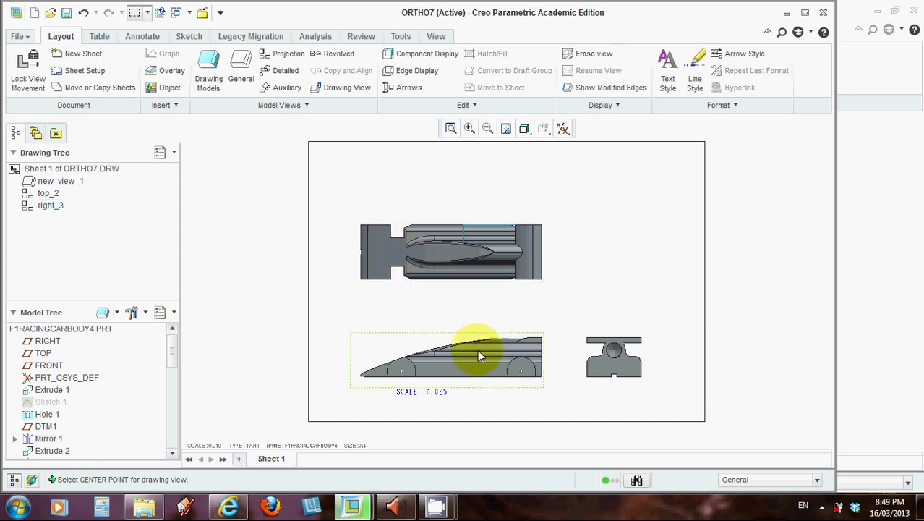
Switch the model display style to Wireframe and regenerate the views.
{"action": "left_click", "coordinate": [526, 132]}
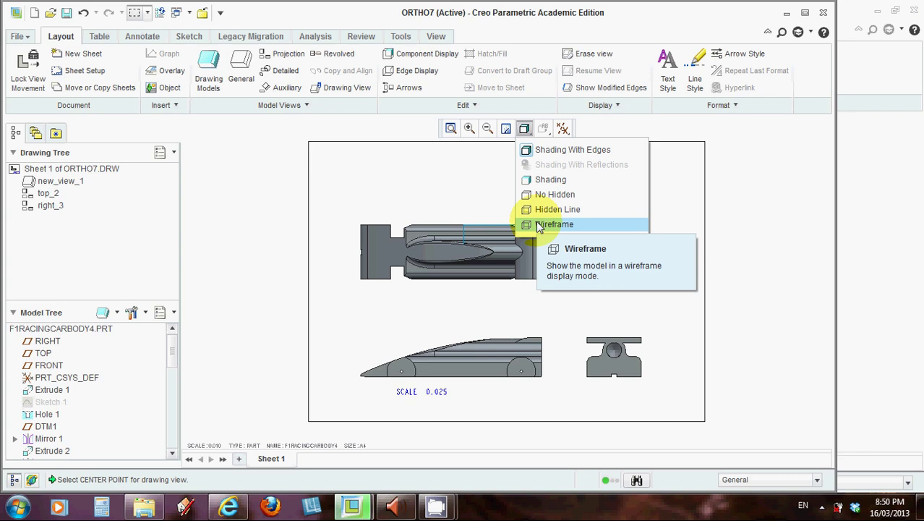
{"action": "left_click", "coordinate": [550, 225]}
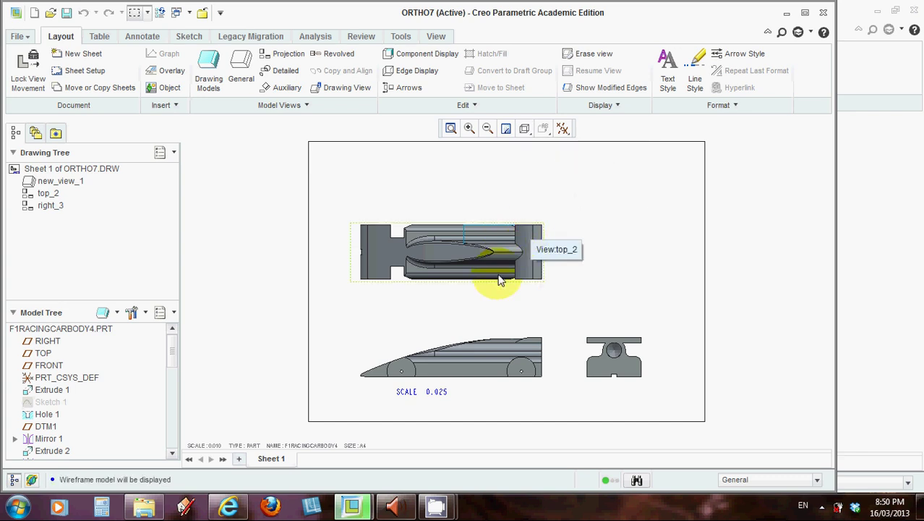
{"action": "left_click", "coordinate": [485, 364]}
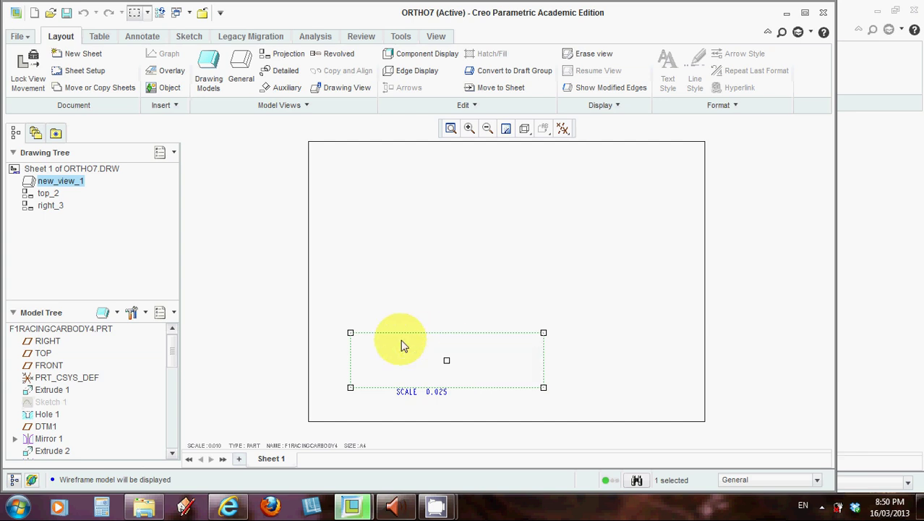
{"action": "left_click", "coordinate": [239, 259]}
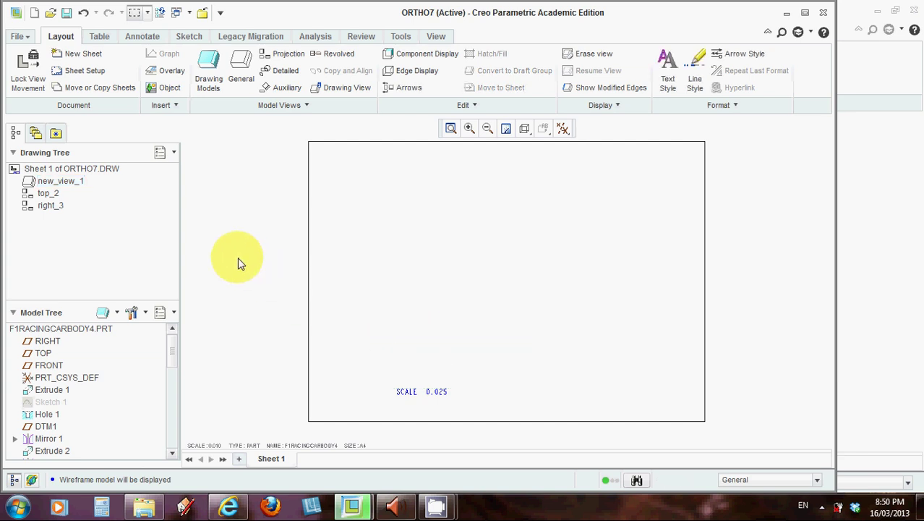
{"action": "left_click", "coordinate": [517, 368]}
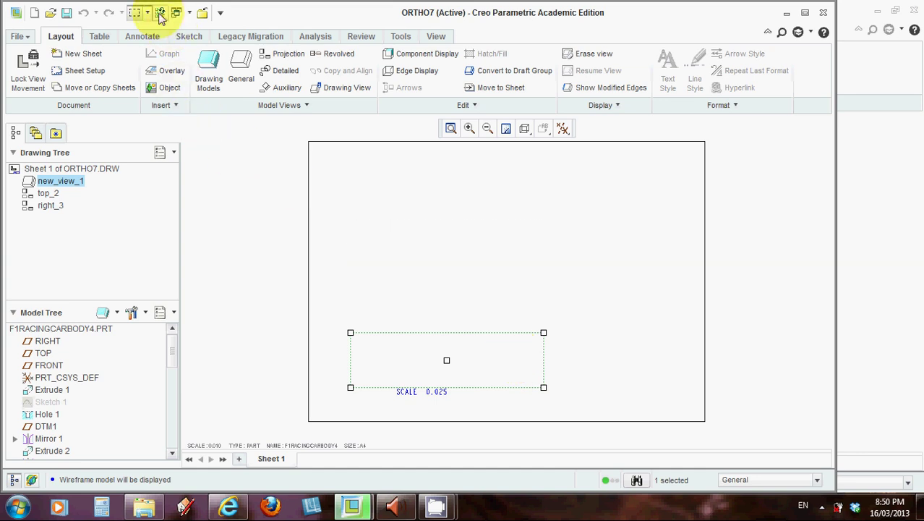
{"action": "left_click", "coordinate": [160, 14]}
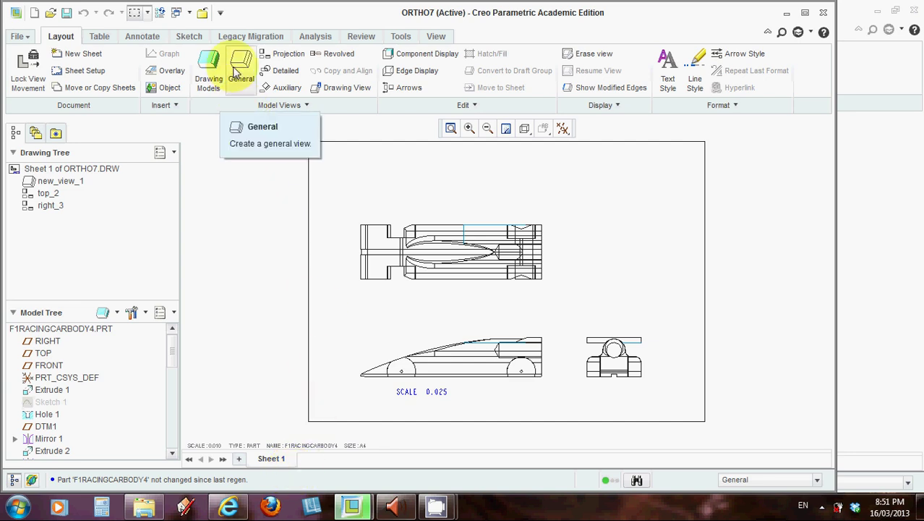
Insert a general view with no combined state near the sheet's upper right.
{"action": "left_click", "coordinate": [239, 69]}
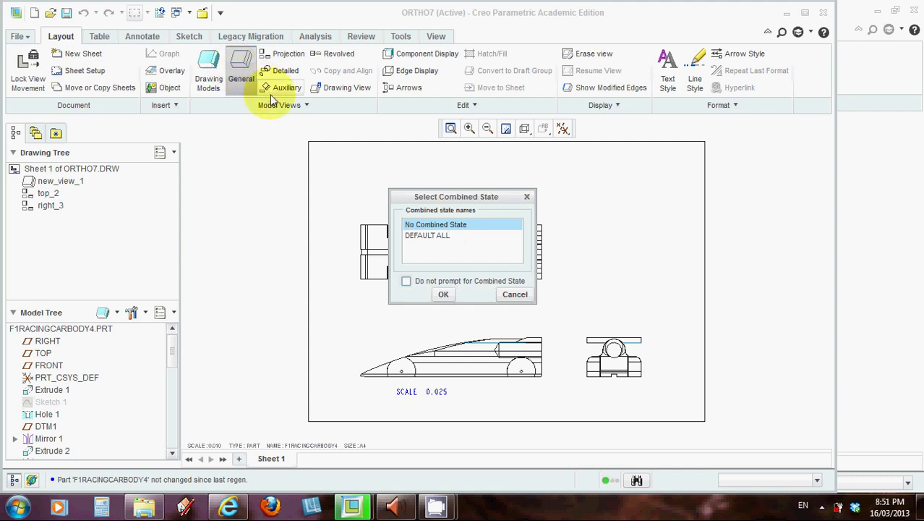
{"action": "left_click", "coordinate": [444, 296]}
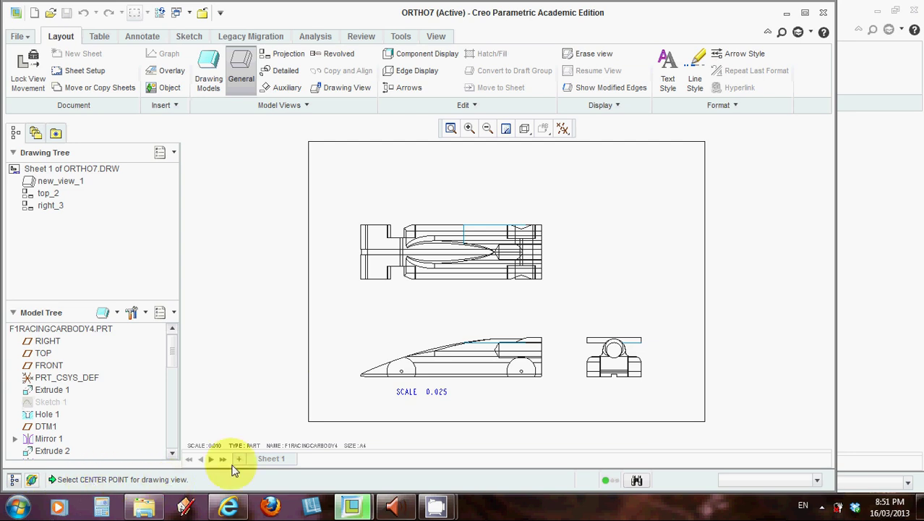
{"action": "left_click", "coordinate": [573, 245]}
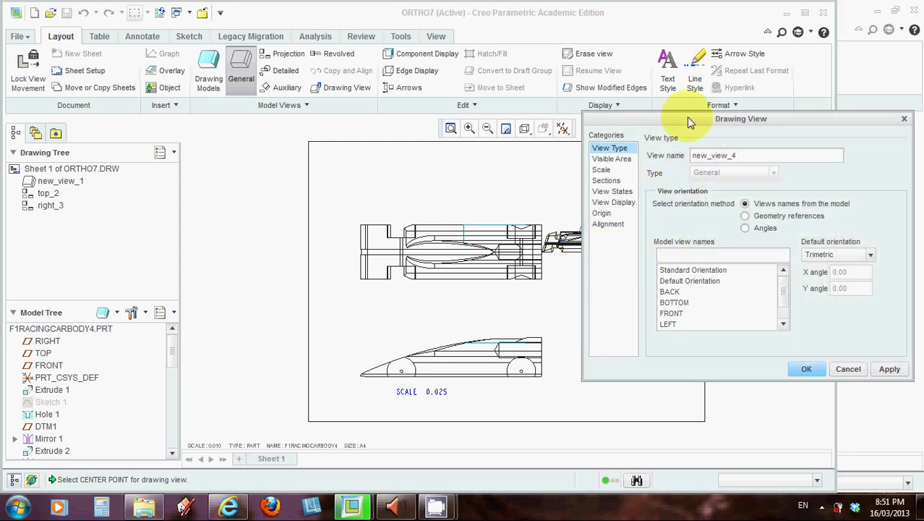
{"action": "mouse_move", "coordinate": [687, 116]}
{"action": "left_mouse_down"}
{"action": "mouse_move", "coordinate": [657, 140]}
{"action": "mouse_move", "coordinate": [289, 167]}
{"action": "mouse_move", "coordinate": [255, 150]}
{"action": "left_mouse_up"}
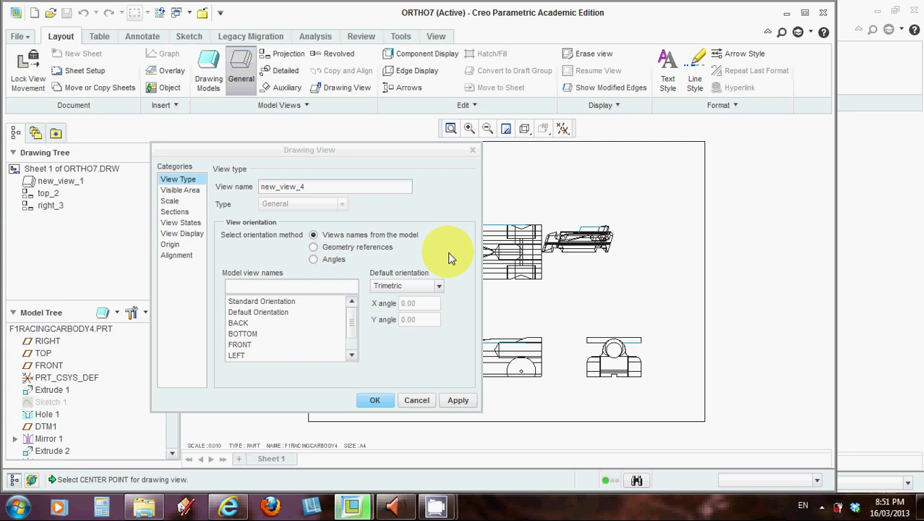
Set the new general view to a custom scale of 0.020.
{"action": "left_click", "coordinate": [171, 200]}
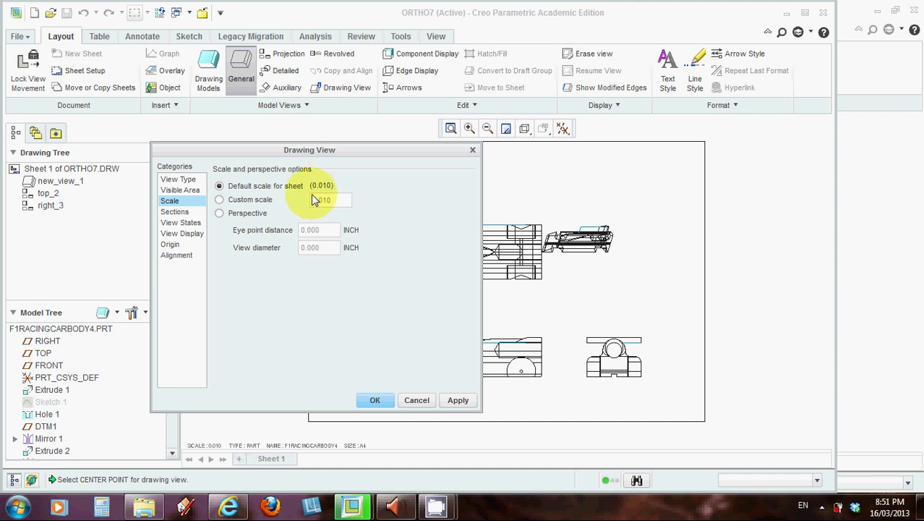
{"action": "left_click", "coordinate": [224, 200]}
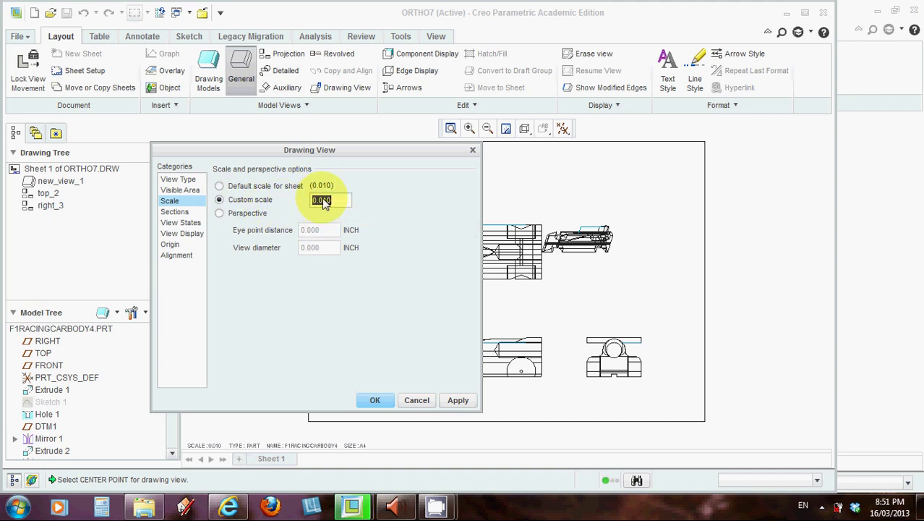
{"action": "left_click_drag", "start_coordinate": [331, 204], "coordinate": [315, 207]}
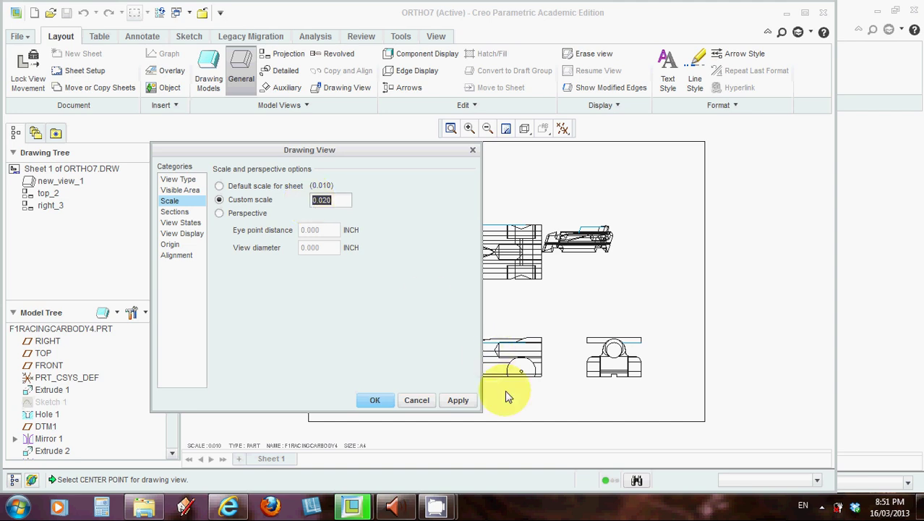
{"action": "left_click", "coordinate": [467, 404]}
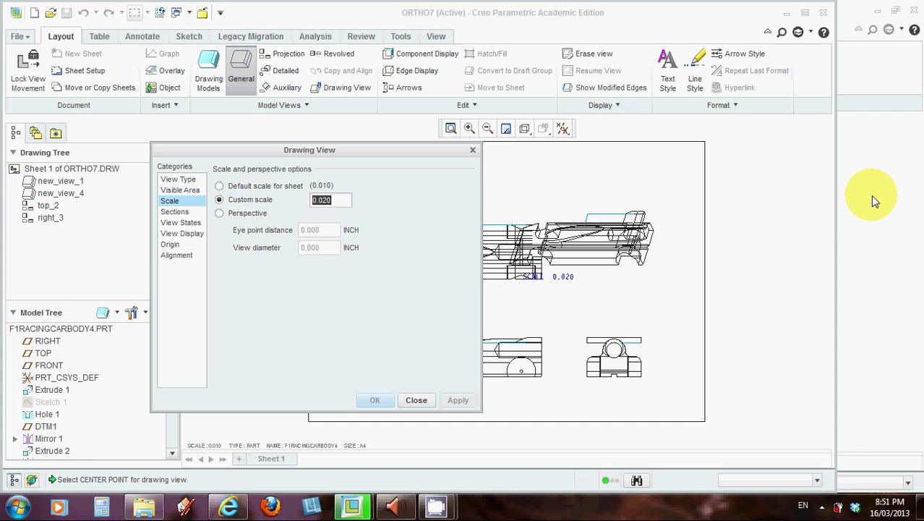
Close the view settings dialog and shift the front and top views further left.
{"action": "left_click", "coordinate": [379, 404]}
{"action": "left_click", "coordinate": [415, 404]}
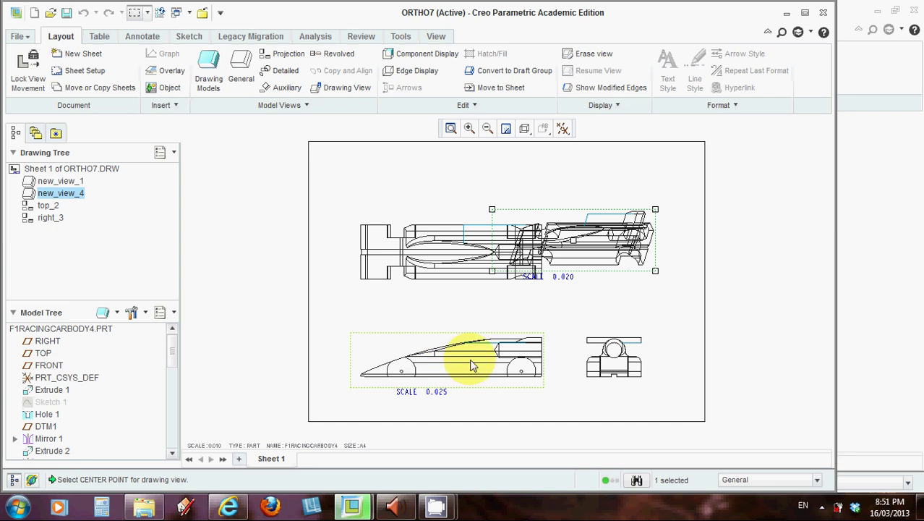
{"action": "left_click", "coordinate": [471, 365]}
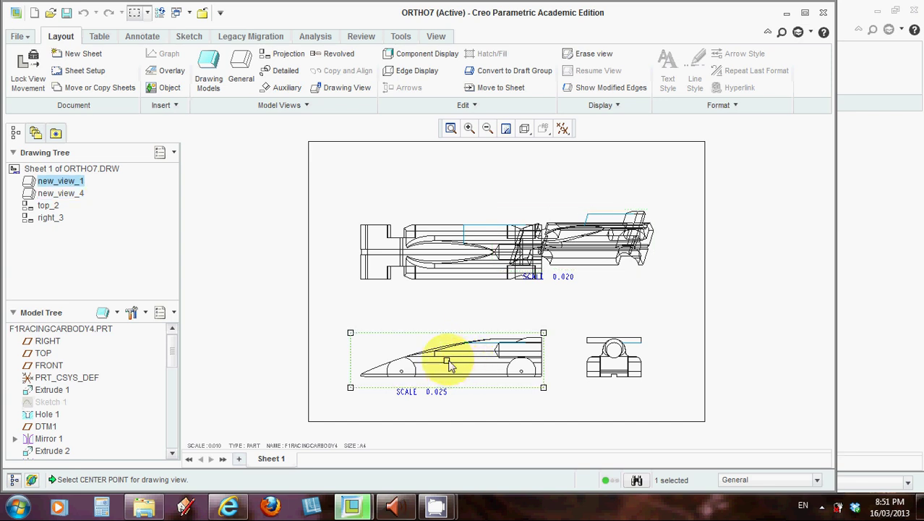
{"action": "left_click_drag", "start_coordinate": [450, 362], "coordinate": [433, 352]}
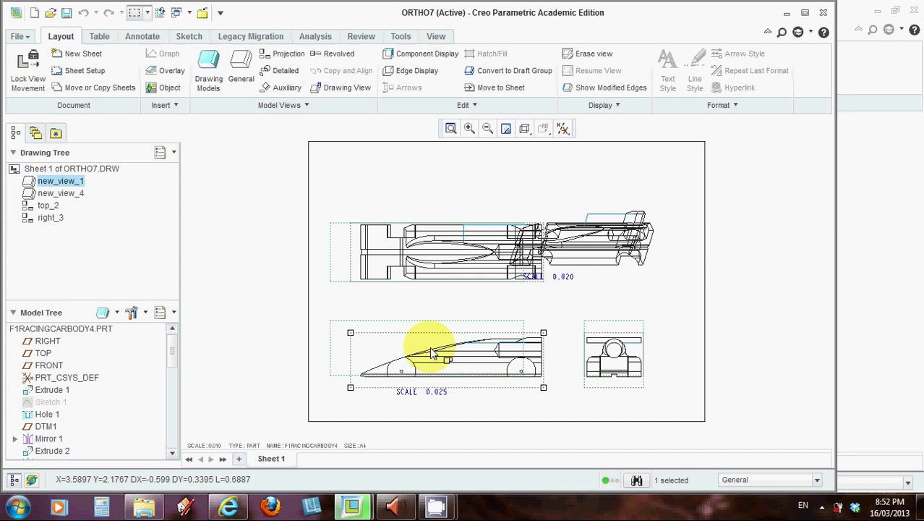
{"action": "left_click_drag", "start_coordinate": [433, 353], "coordinate": [431, 353]}
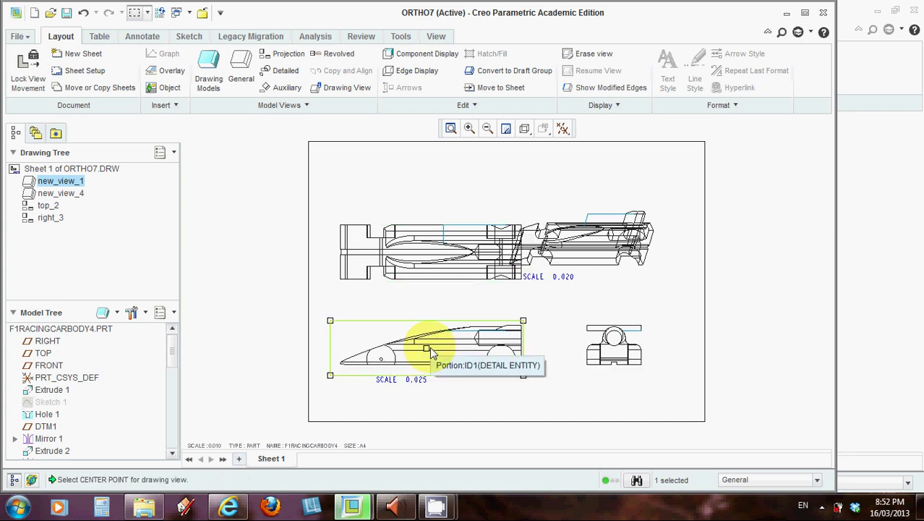
Move the pictorial view up into the sheet's upper-right corner and deselect it.
{"action": "left_click", "coordinate": [588, 254]}
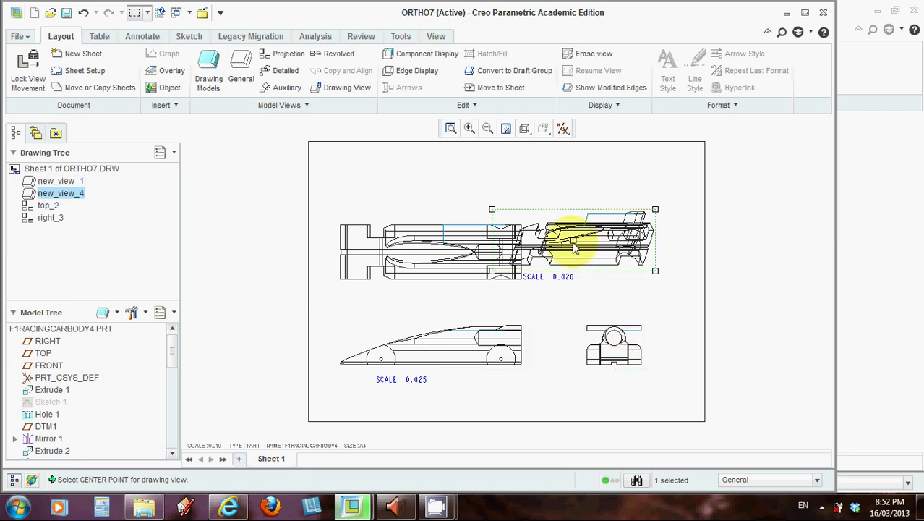
{"action": "left_click_drag", "start_coordinate": [575, 248], "coordinate": [601, 196]}
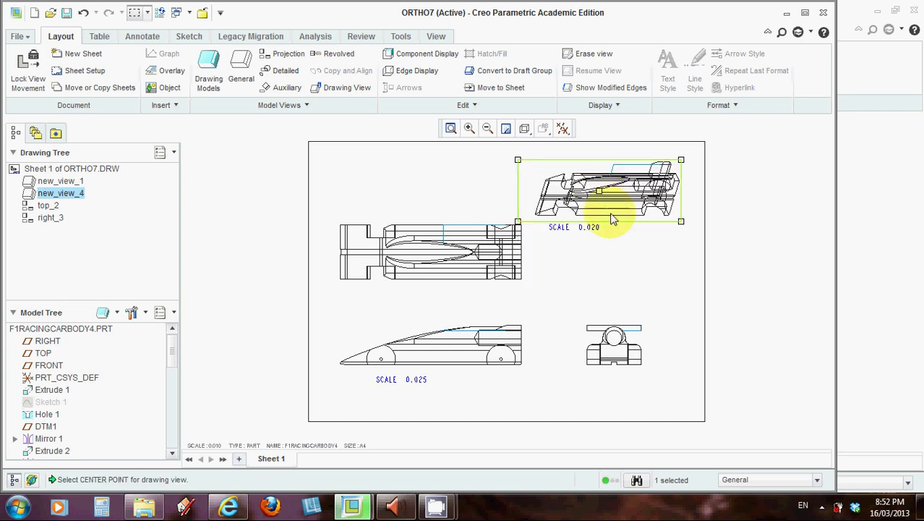
{"action": "left_click", "coordinate": [629, 293]}
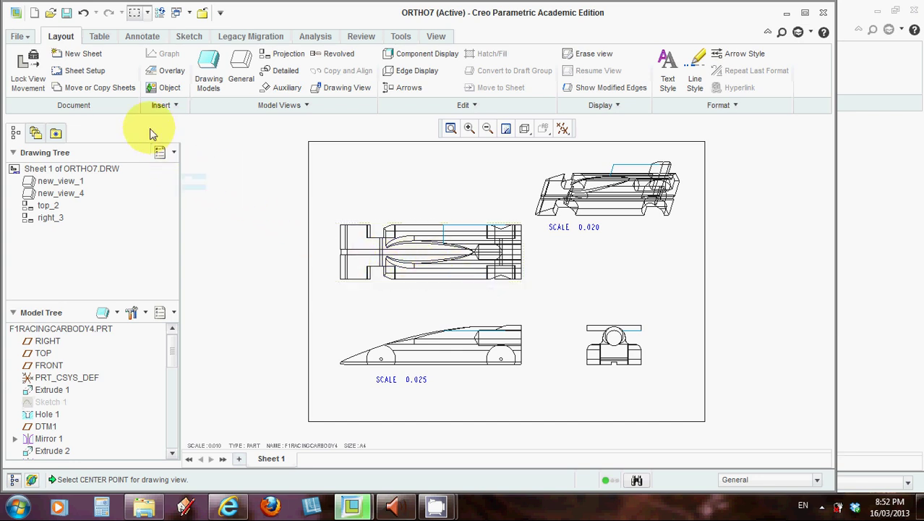
Dimension the top view's overall length as 213.48, placed below the view.
{"action": "left_click", "coordinate": [143, 40]}
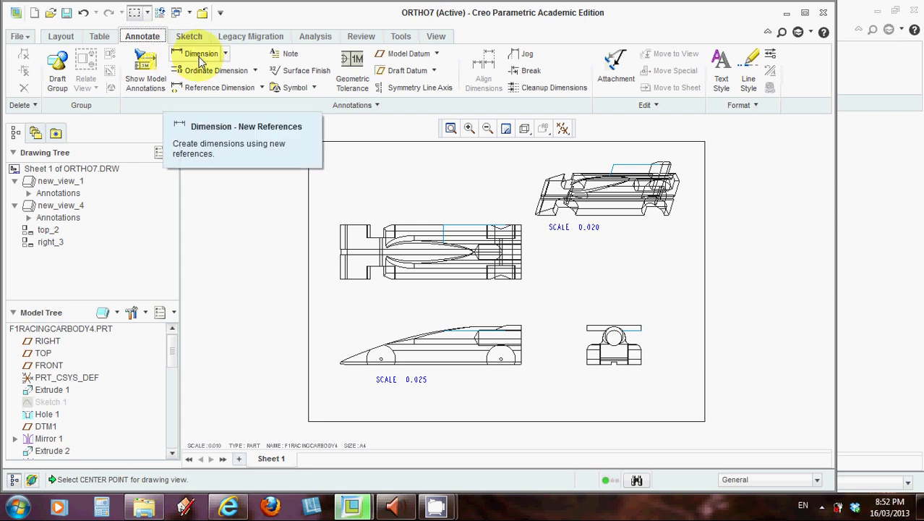
{"action": "left_click", "coordinate": [201, 54]}
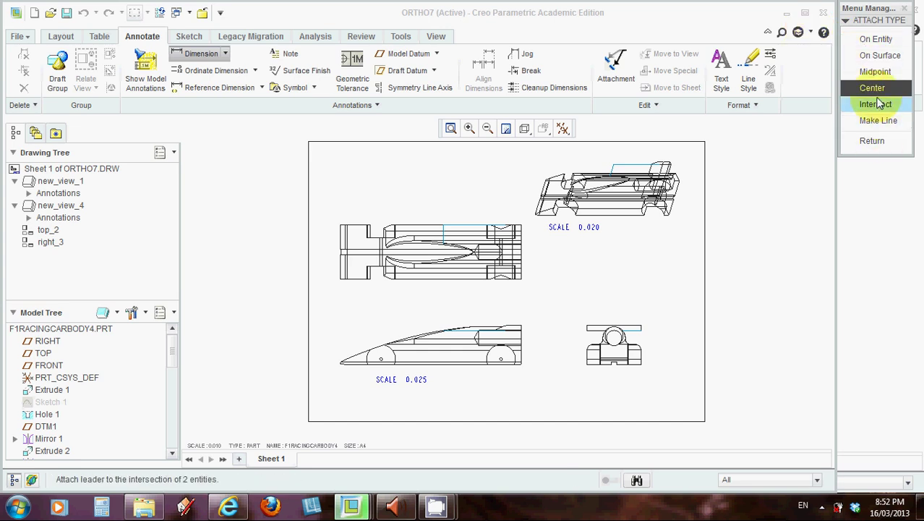
{"action": "left_click", "coordinate": [876, 42]}
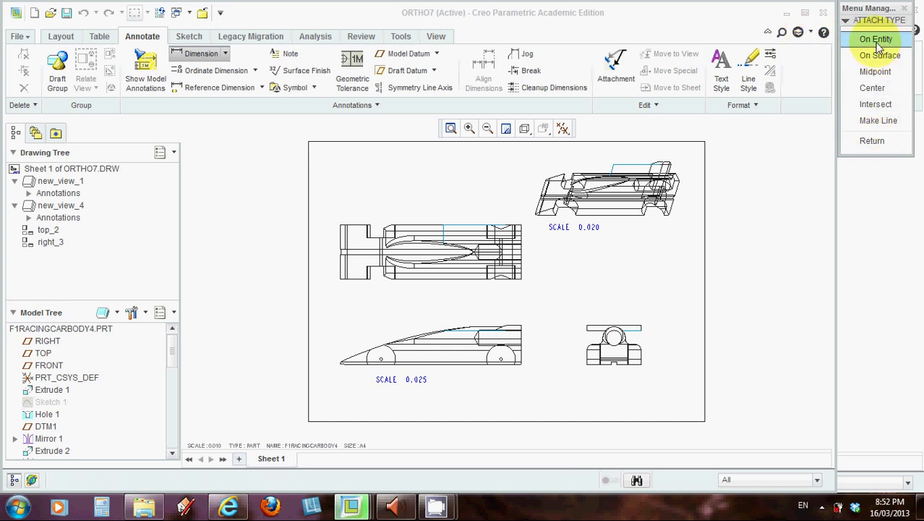
{"action": "left_click", "coordinate": [341, 273]}
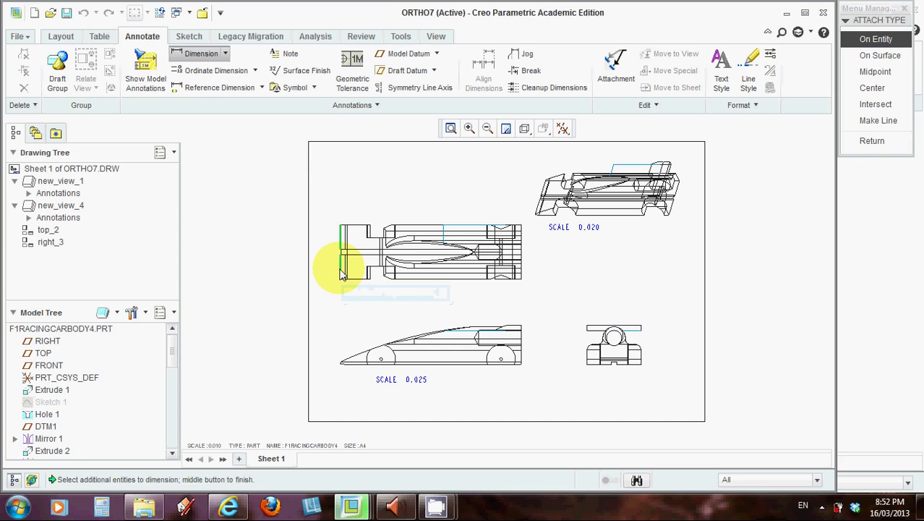
{"action": "left_click", "coordinate": [522, 279]}
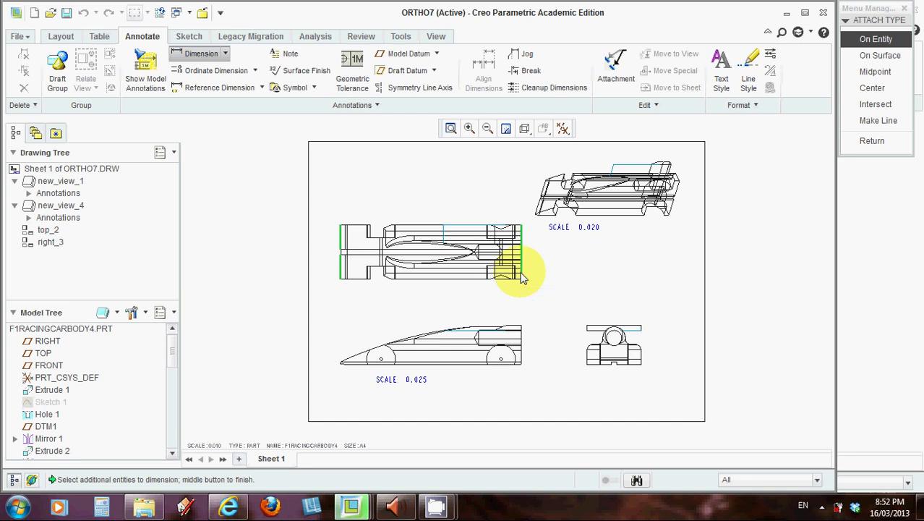
{"action": "middle_click", "coordinate": [424, 302]}
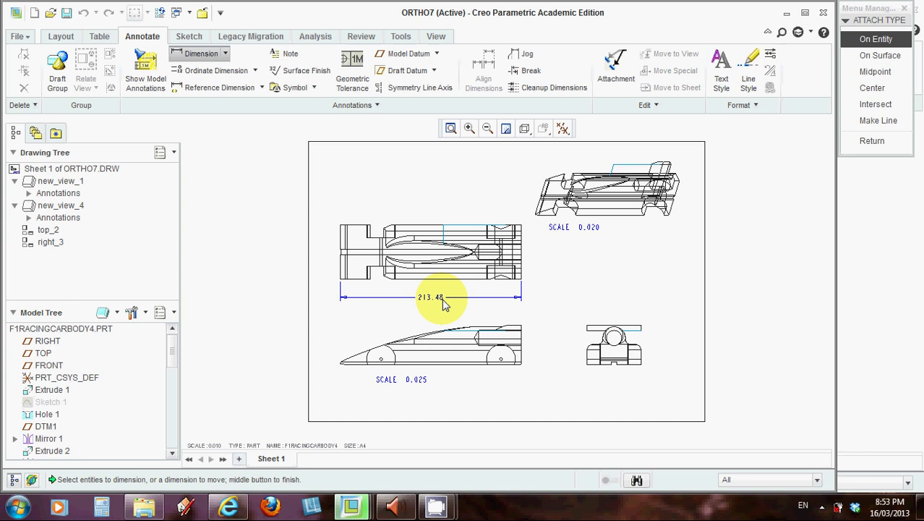
Add the 64.00 width beside the top view and the 46.04 height beside the side view.
{"action": "left_click", "coordinate": [517, 284]}
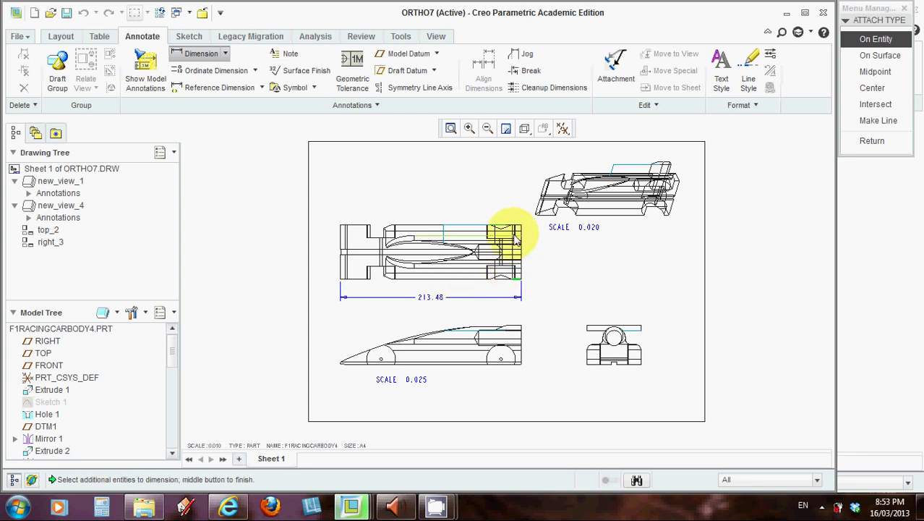
{"action": "middle_click", "coordinate": [538, 261]}
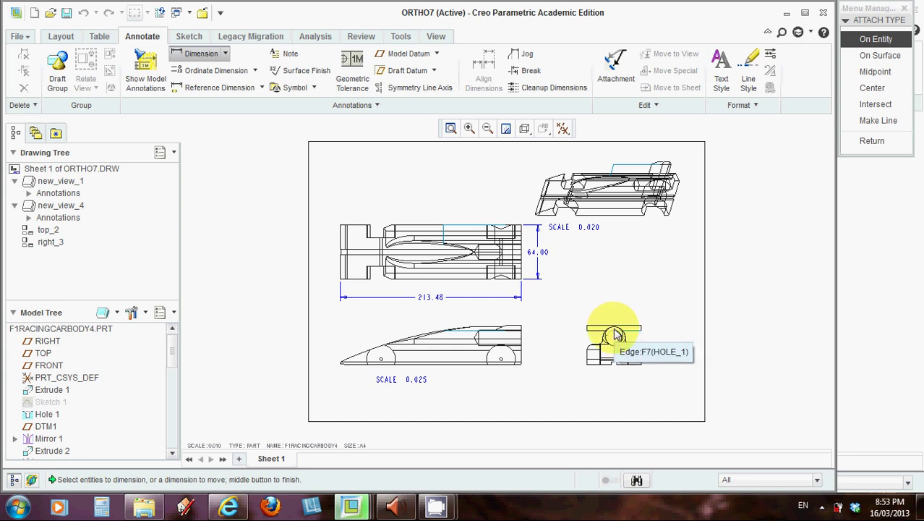
{"action": "left_click", "coordinate": [517, 325]}
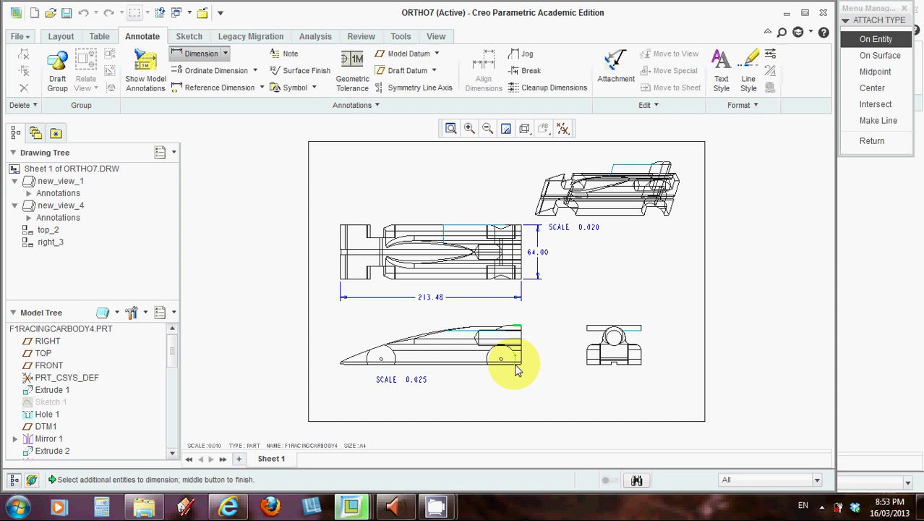
{"action": "left_click", "coordinate": [518, 370]}
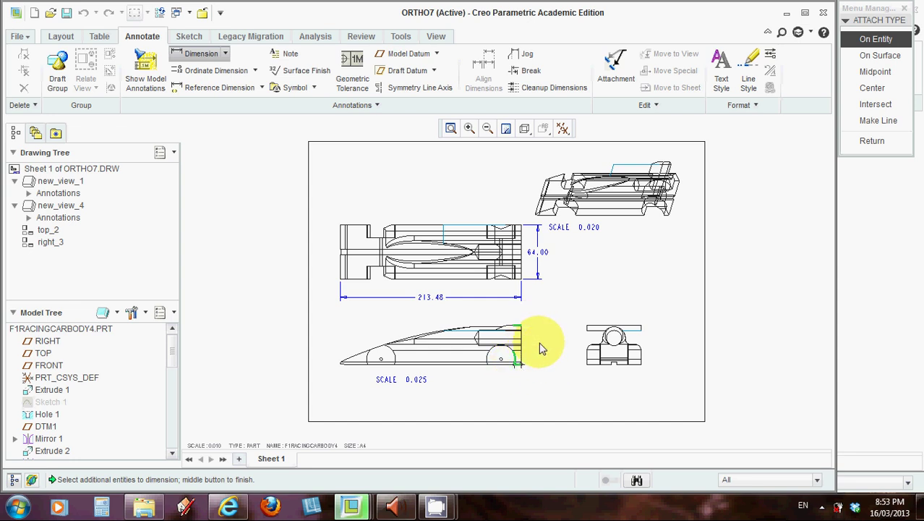
{"action": "middle_click", "coordinate": [541, 348]}
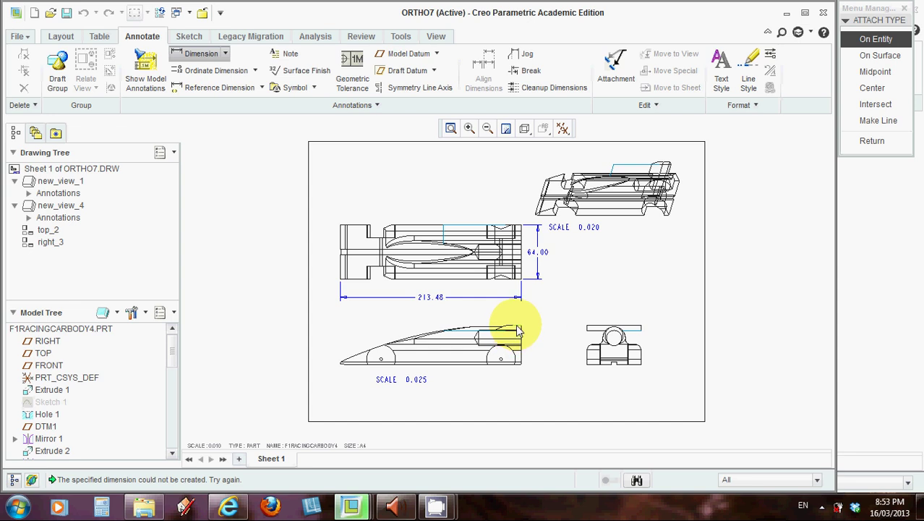
{"action": "left_click", "coordinate": [510, 327]}
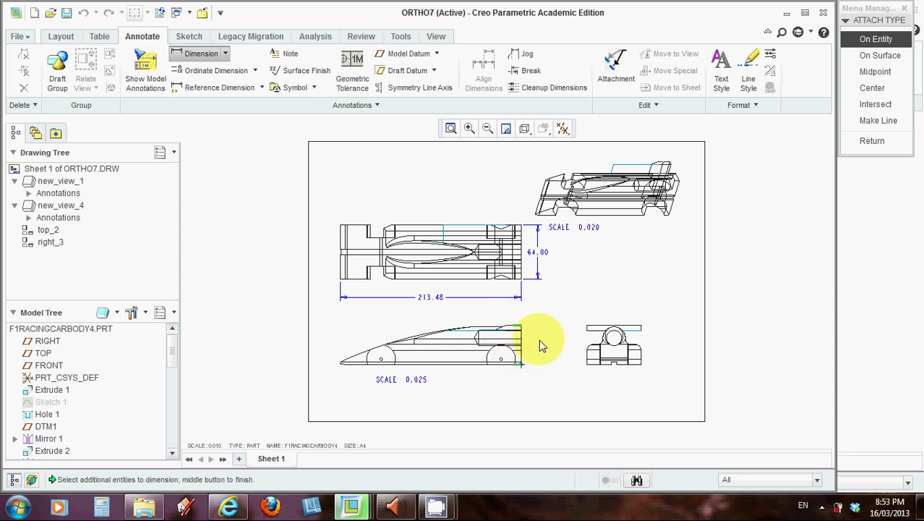
{"action": "middle_click", "coordinate": [541, 345]}
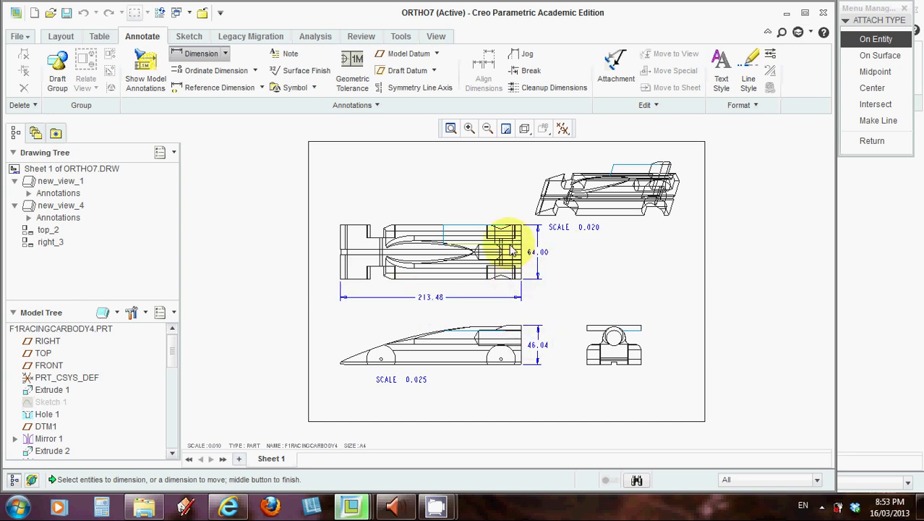
Dismiss the display style list and finish the dimensioning mode.
{"action": "left_click", "coordinate": [526, 129]}
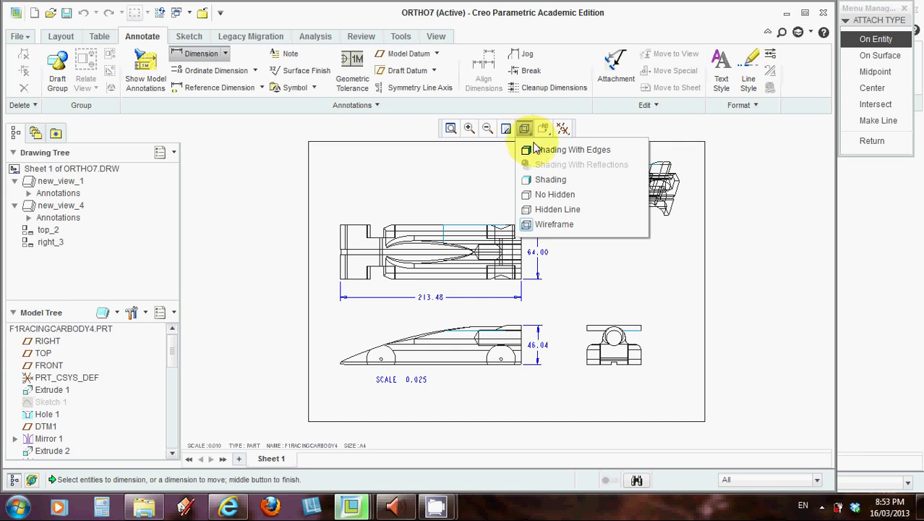
{"action": "left_click", "coordinate": [470, 365]}
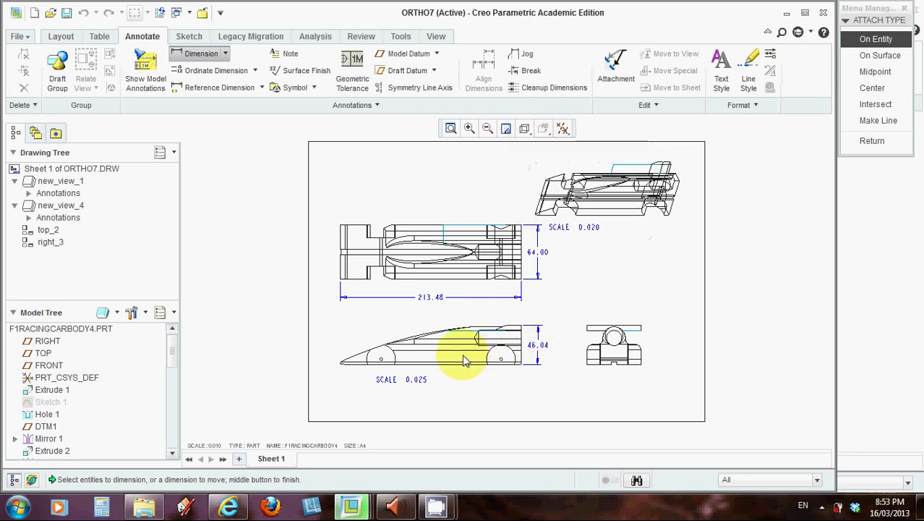
{"action": "left_click", "coordinate": [456, 351]}
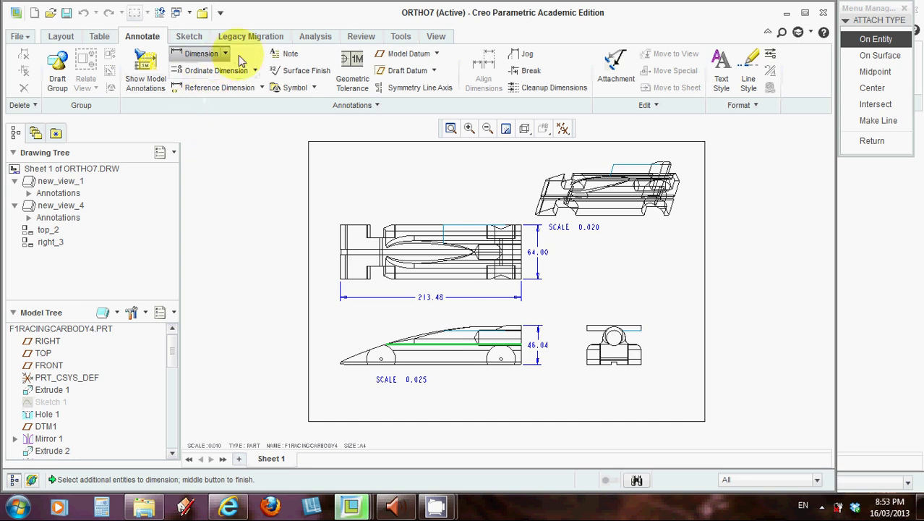
{"action": "left_click", "coordinate": [202, 57]}
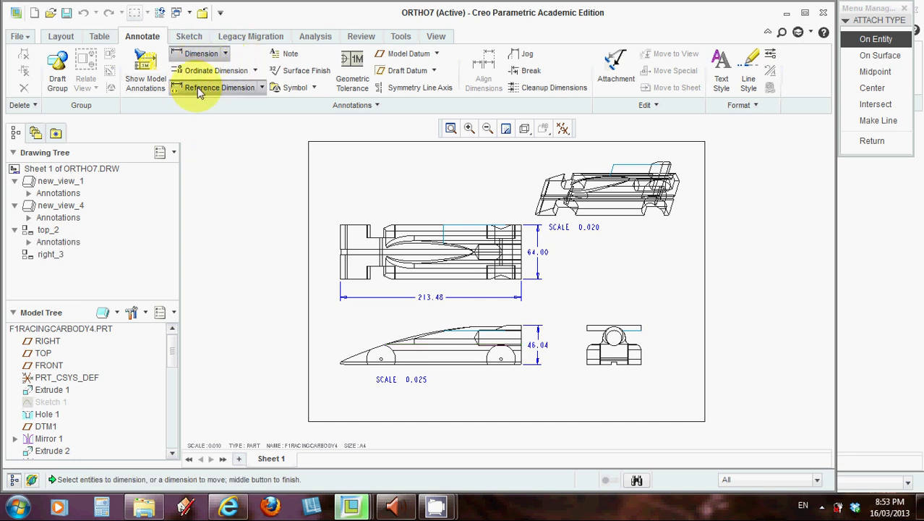
{"action": "left_click", "coordinate": [198, 87]}
{"action": "middle_click", "coordinate": [251, 140]}
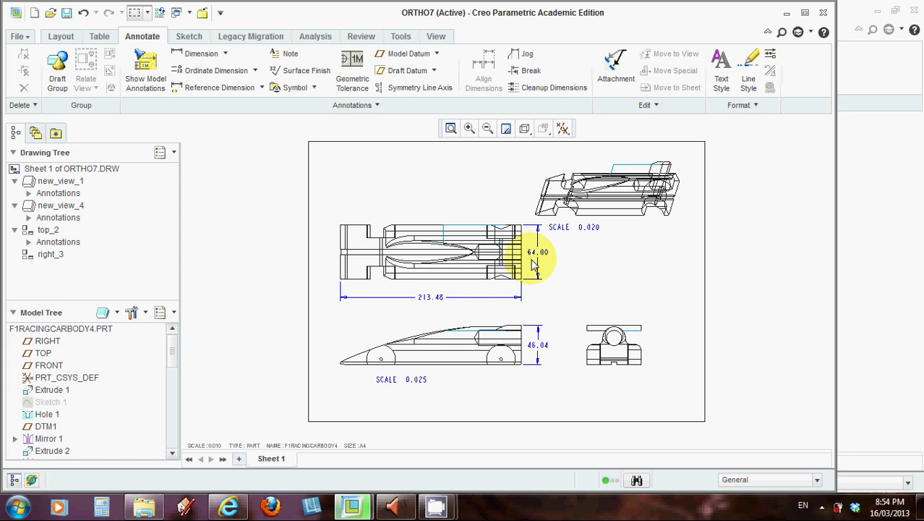
Set the car views to Shading With Edges display, then bring up the table tools.
{"action": "left_click", "coordinate": [442, 345]}
{"action": "left_click", "coordinate": [525, 129]}
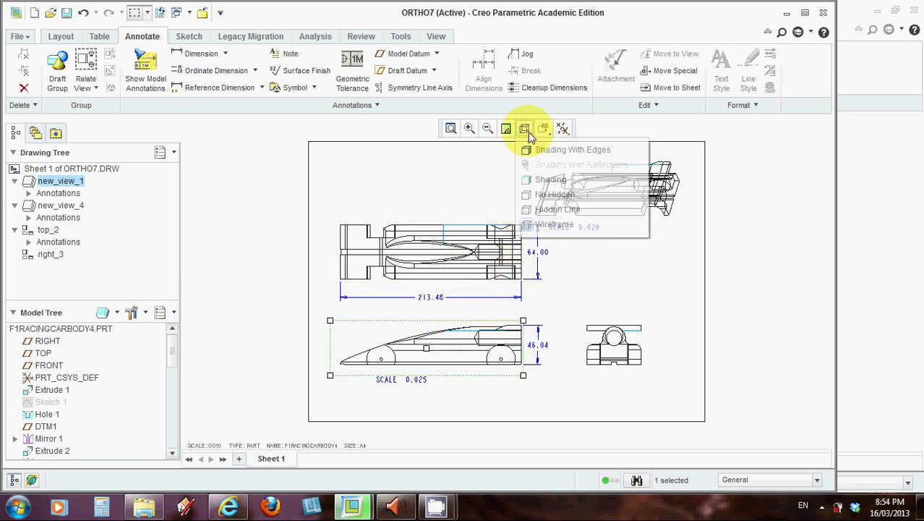
{"action": "left_click", "coordinate": [537, 152]}
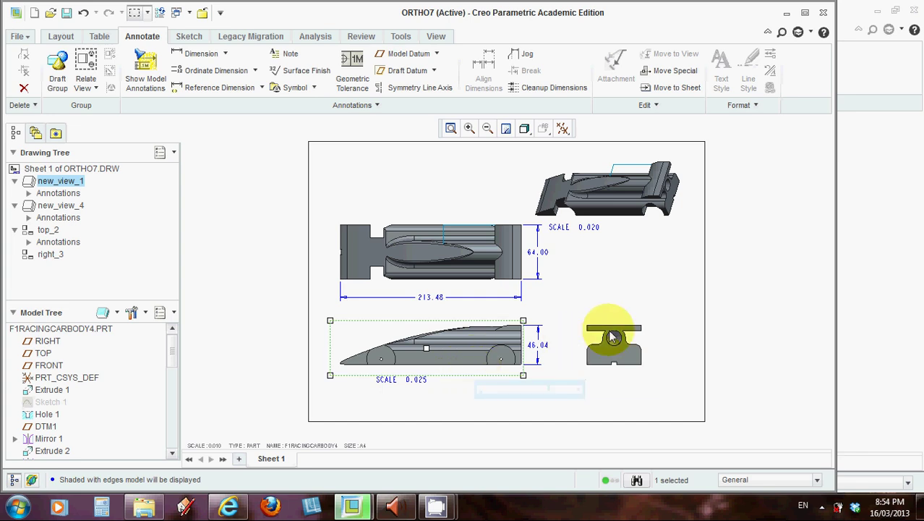
{"action": "left_click", "coordinate": [551, 288]}
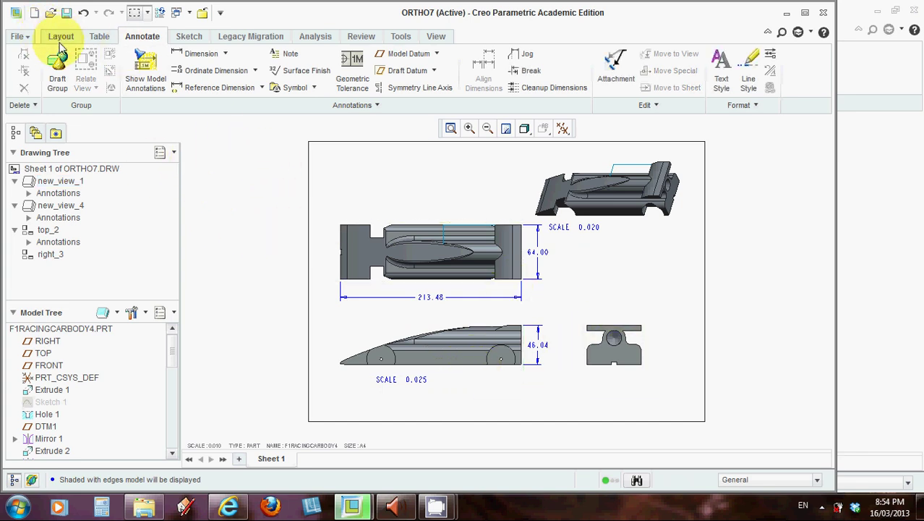
{"action": "left_click", "coordinate": [100, 36]}
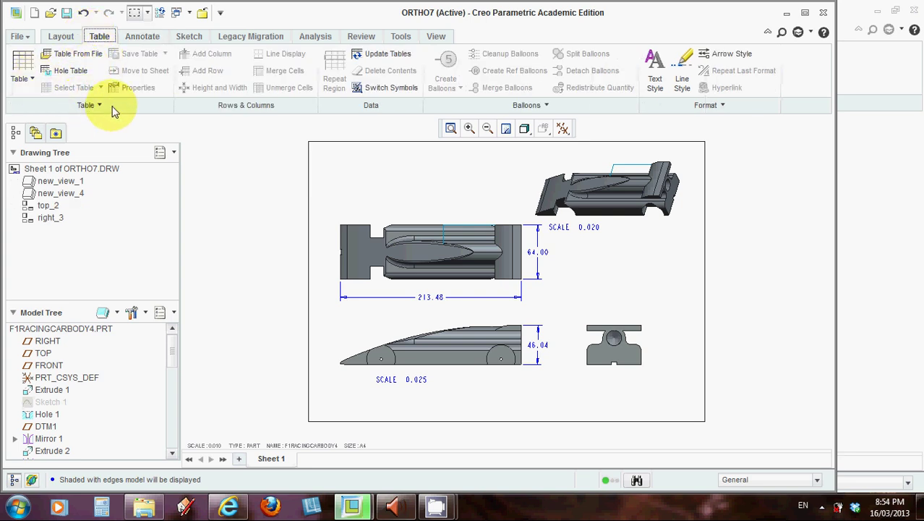
Choose a two-column by one-row table from the Insert Table gallery.
{"action": "left_click", "coordinate": [34, 85]}
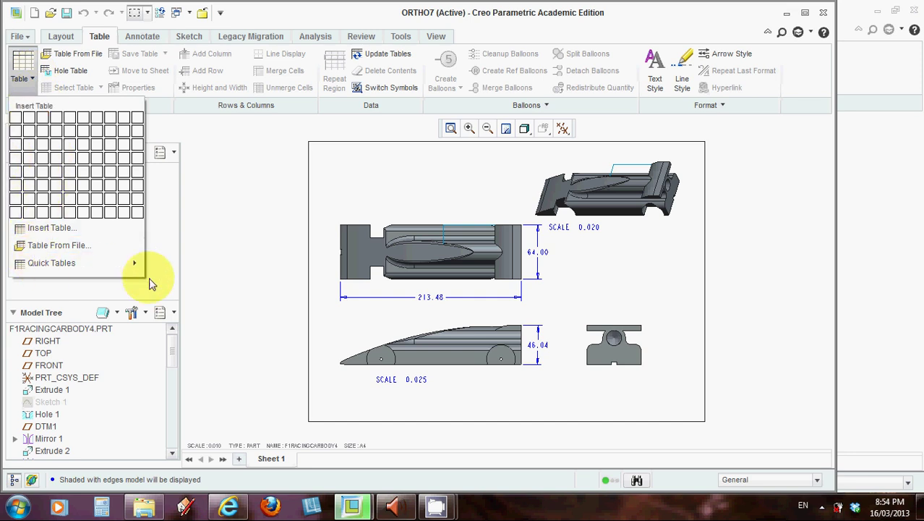
{"action": "mouse_move", "coordinate": [135, 263]}
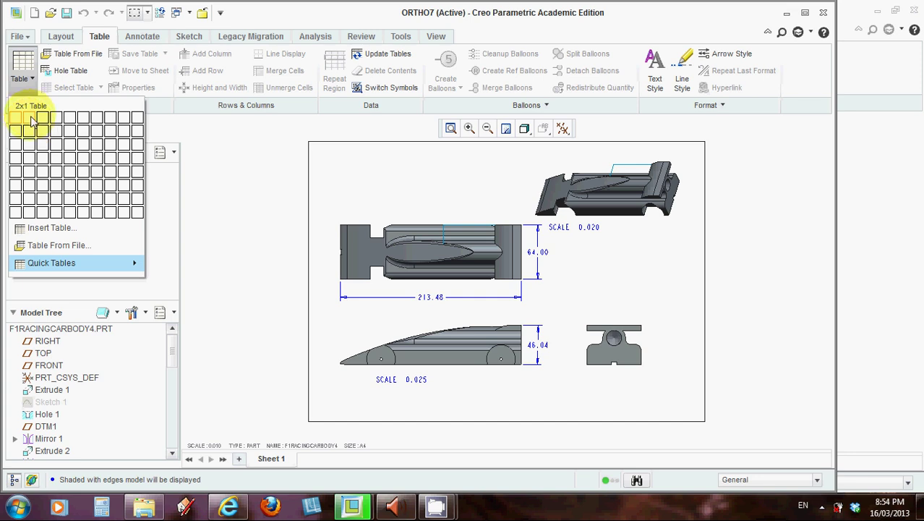
{"action": "left_click", "coordinate": [31, 120]}
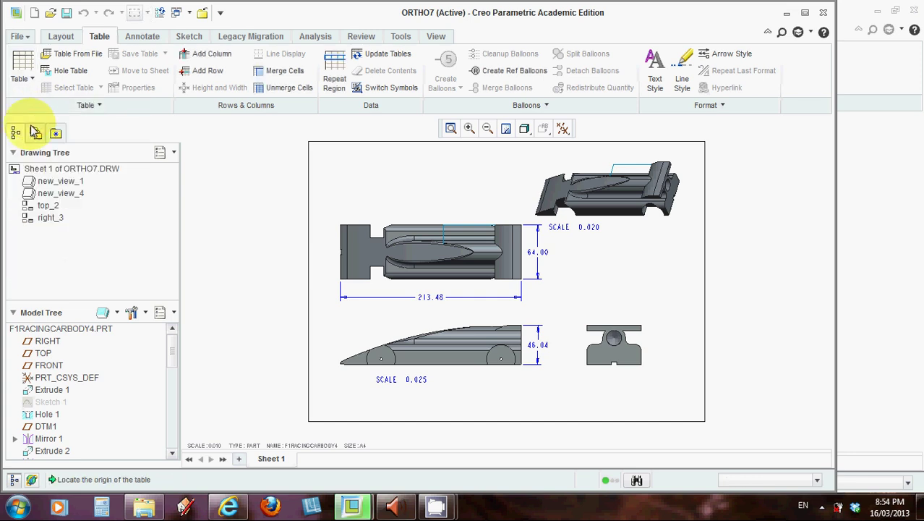
Place the 2x1 table's origin below the end view and zoom in on it.
{"action": "left_click", "coordinate": [556, 387]}
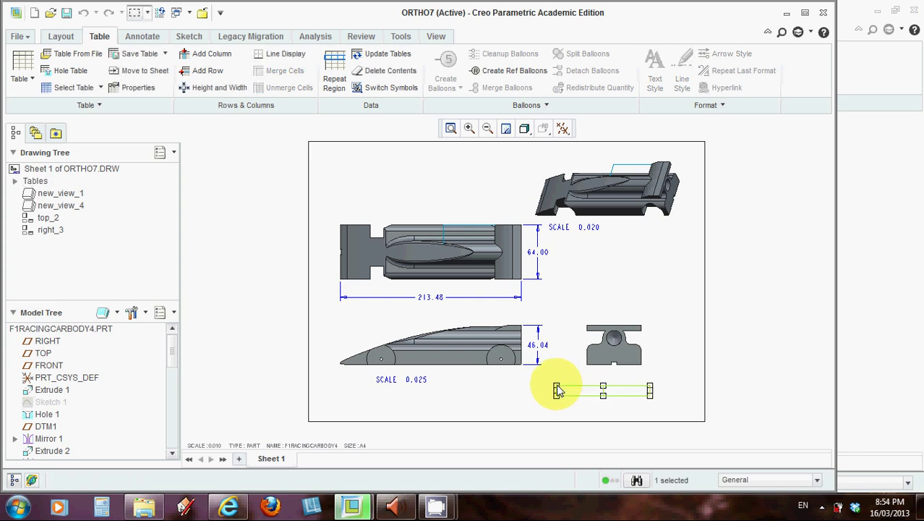
{"action": "scroll", "coordinate": [643, 397], "scroll_direction": "up", "scroll_amount": 3}
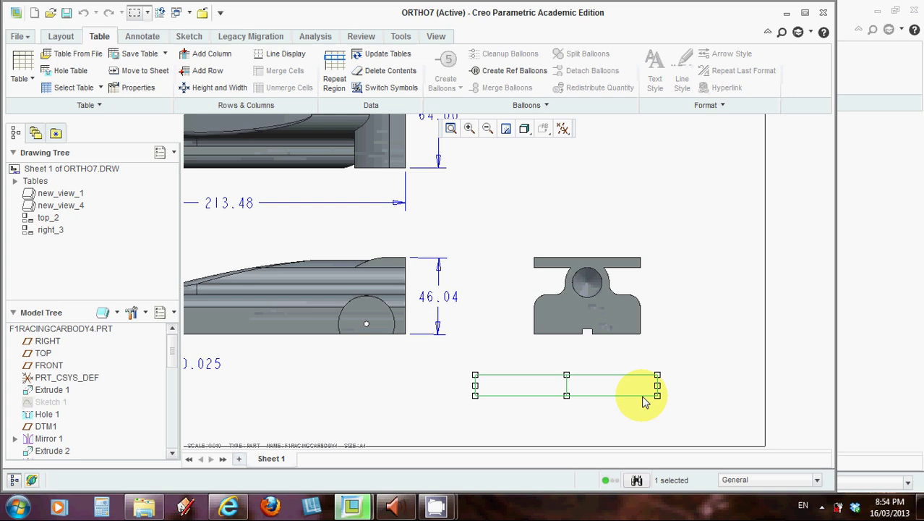
{"action": "scroll", "coordinate": [646, 403], "scroll_direction": "up", "scroll_amount": 1}
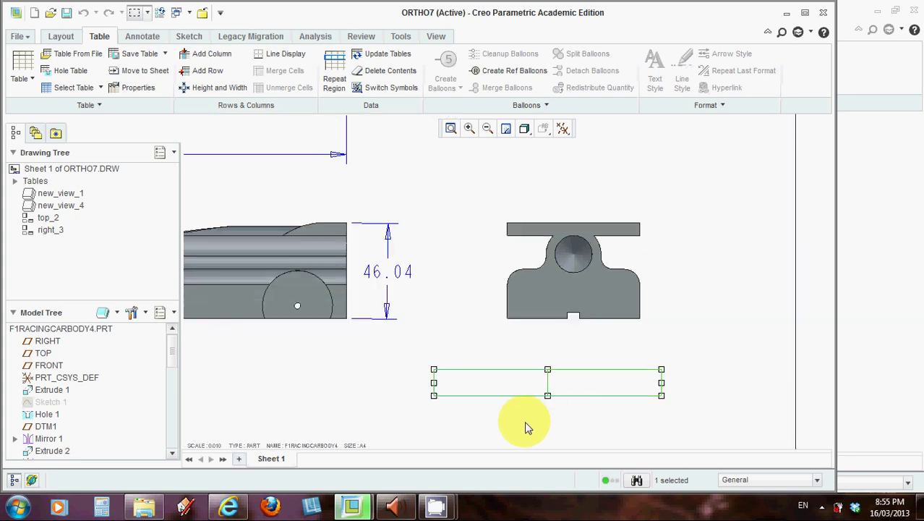
{"action": "left_click", "coordinate": [629, 422]}
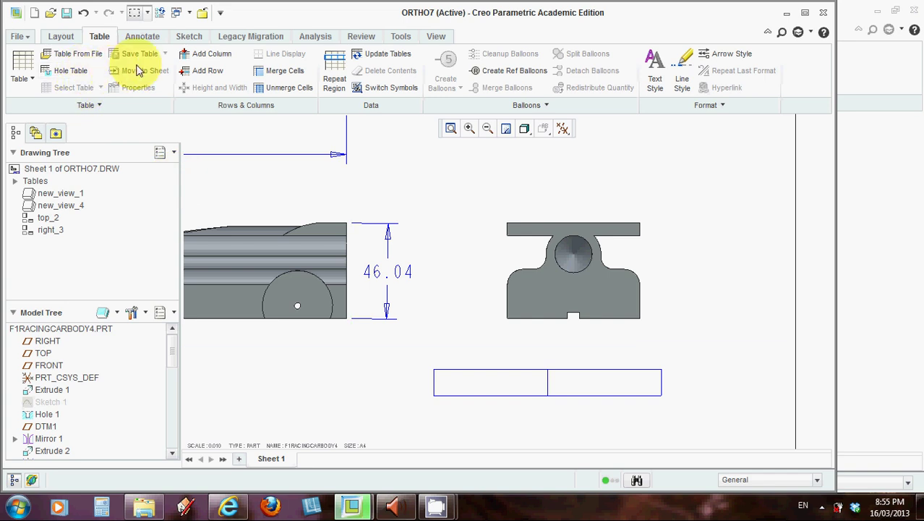
Add a second row to the table and a third column at its right edge.
{"action": "left_click", "coordinate": [208, 72]}
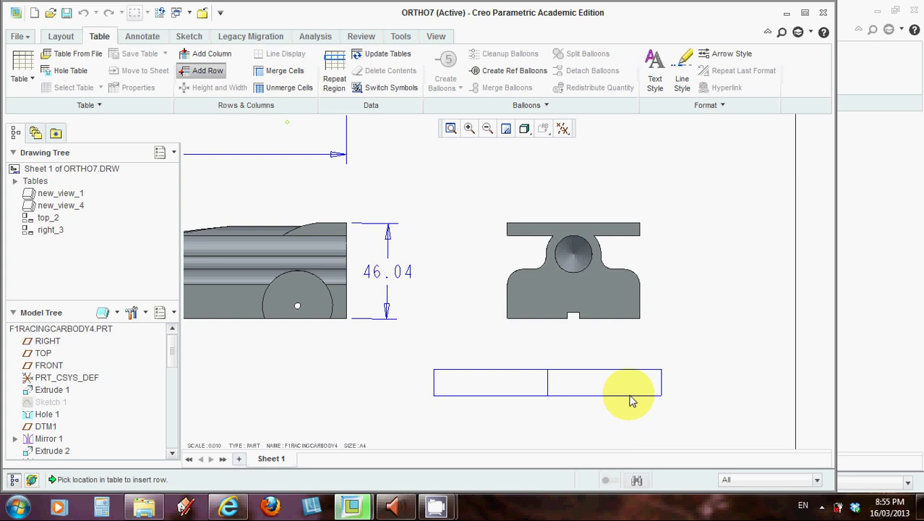
{"action": "left_click", "coordinate": [442, 402]}
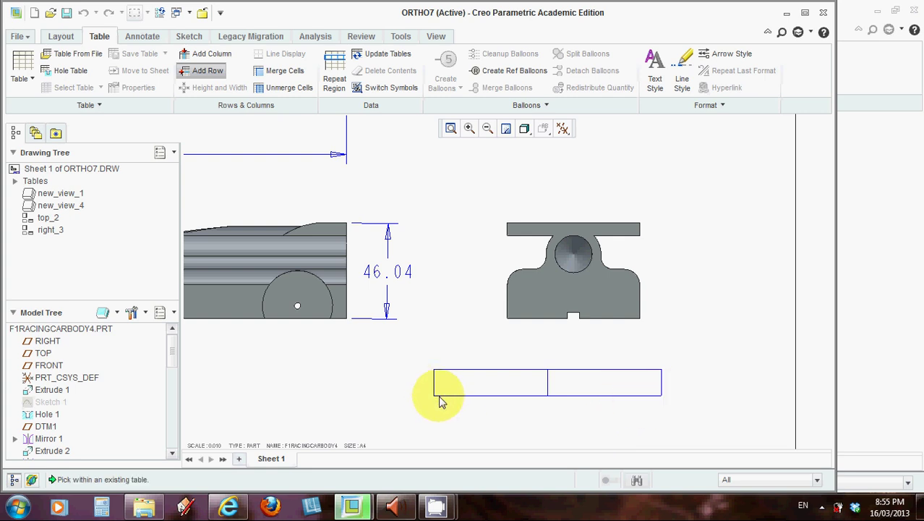
{"action": "left_click", "coordinate": [657, 397]}
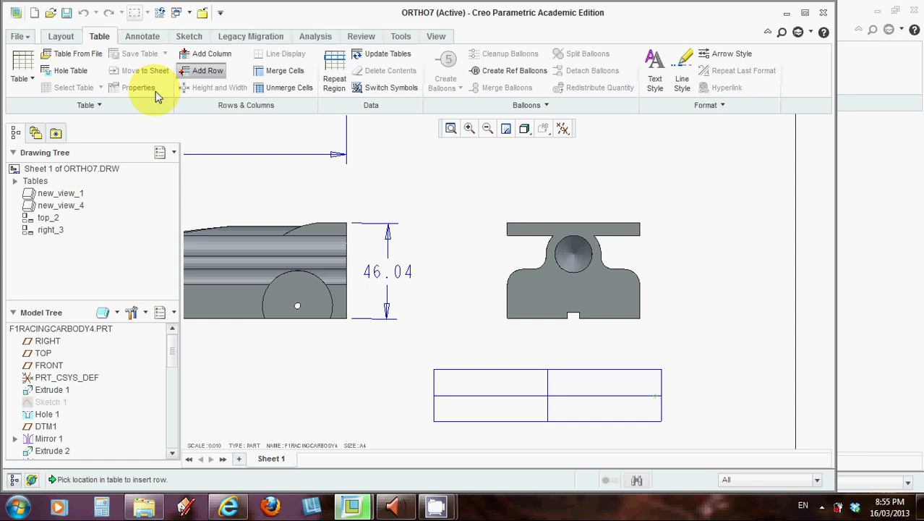
{"action": "left_click", "coordinate": [209, 55]}
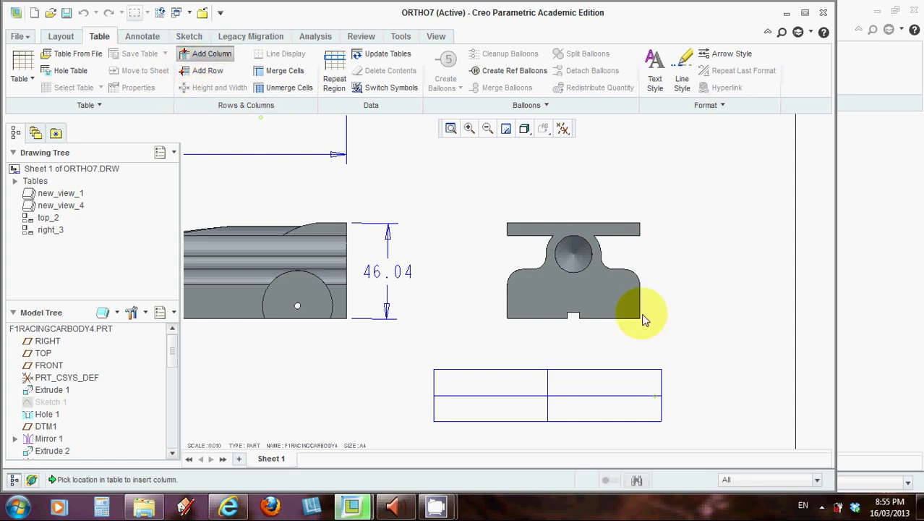
{"action": "left_click", "coordinate": [660, 381]}
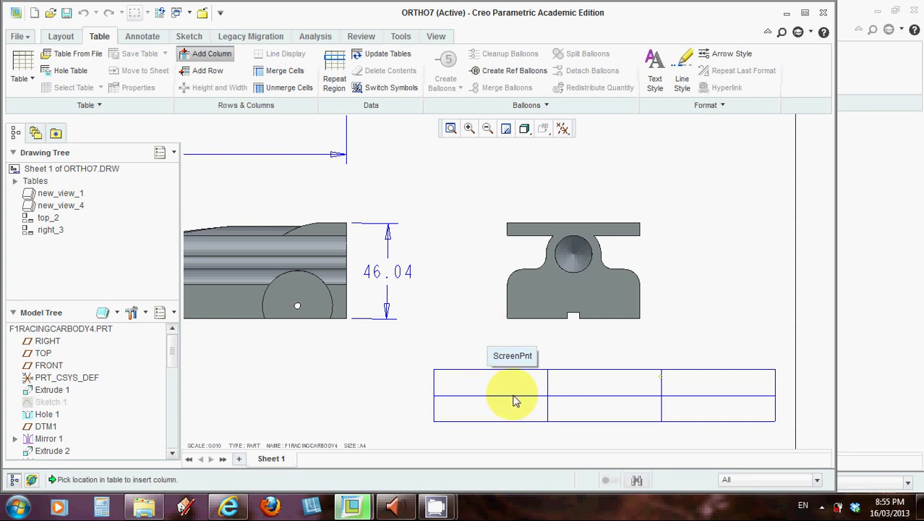
Merge the left column's top and bottom cells, then the right column's, into single tall cells.
{"action": "left_click", "coordinate": [285, 71]}
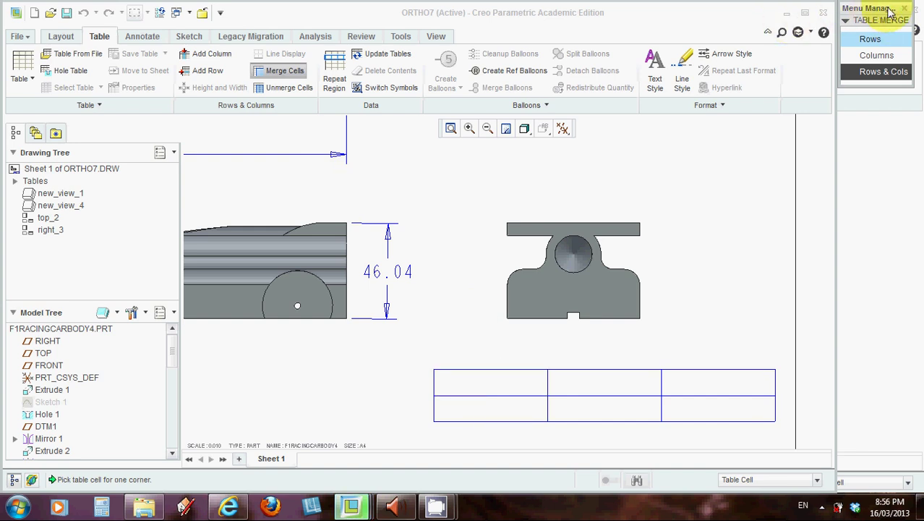
{"action": "mouse_move", "coordinate": [899, 7]}
{"action": "left_mouse_down"}
{"action": "mouse_move", "coordinate": [735, 109]}
{"action": "mouse_move", "coordinate": [734, 147]}
{"action": "left_mouse_up"}
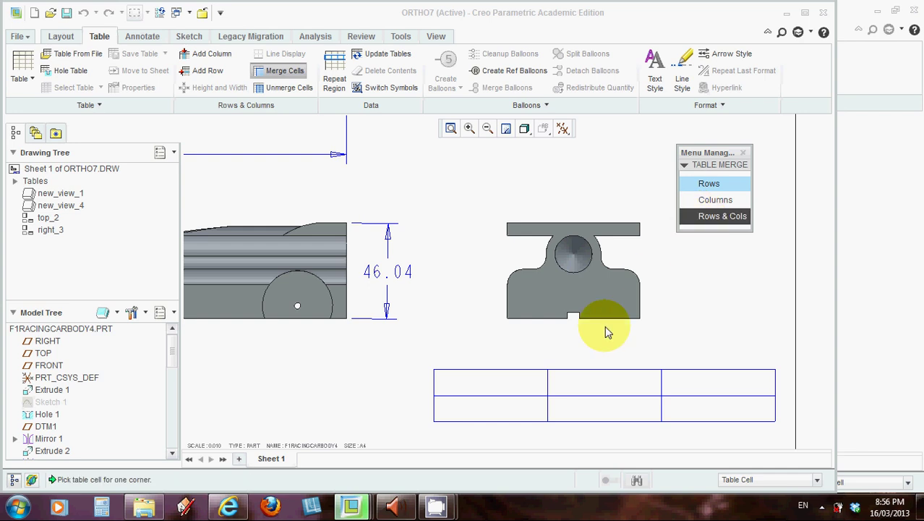
{"action": "left_click", "coordinate": [463, 394]}
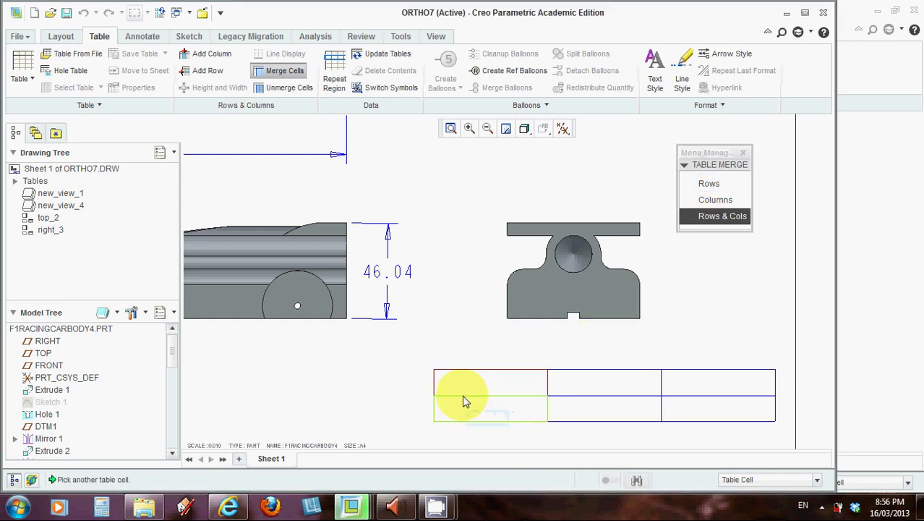
{"action": "left_click", "coordinate": [458, 406]}
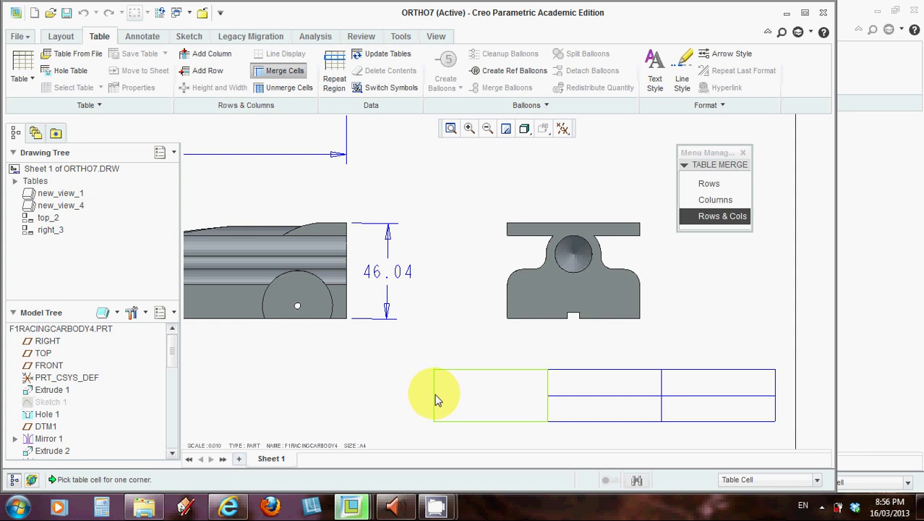
{"action": "left_click", "coordinate": [768, 402]}
{"action": "left_click", "coordinate": [768, 402]}
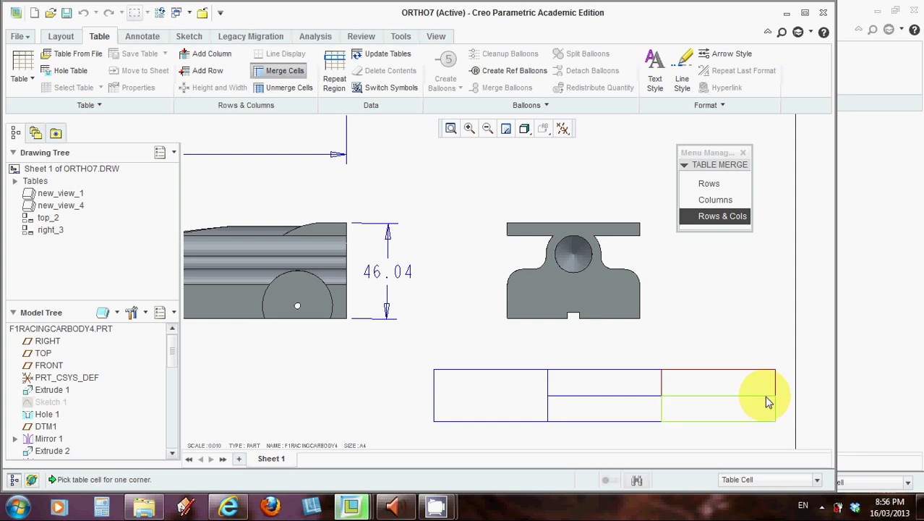
{"action": "left_click", "coordinate": [769, 401]}
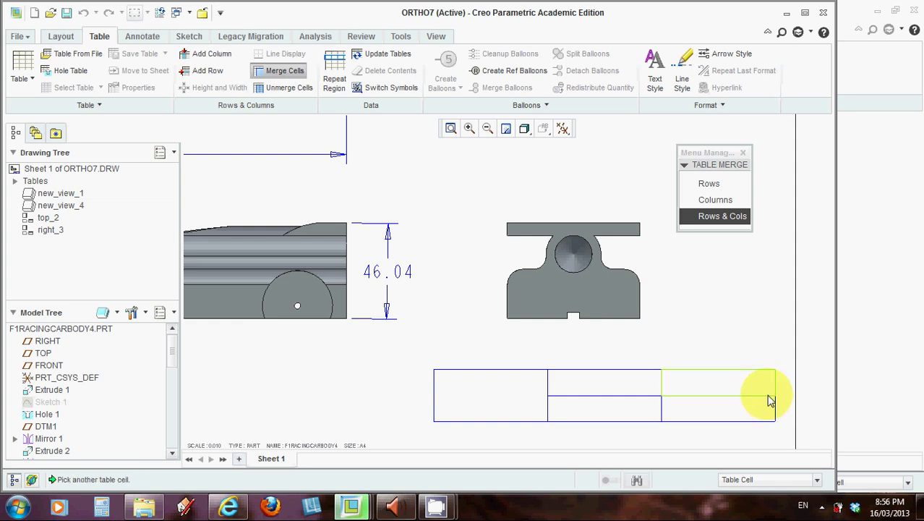
{"action": "left_click", "coordinate": [769, 401]}
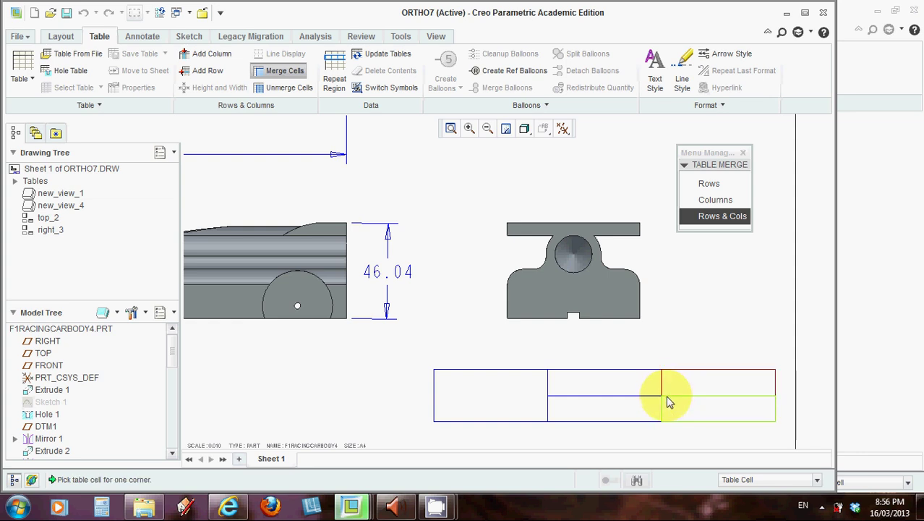
{"action": "left_click", "coordinate": [673, 395]}
{"action": "left_click", "coordinate": [679, 396]}
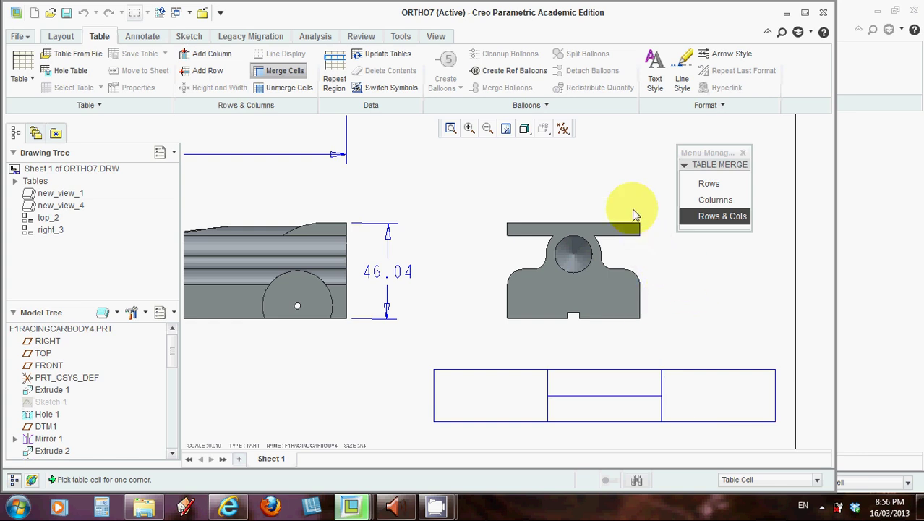
{"action": "middle_click", "coordinate": [629, 189]}
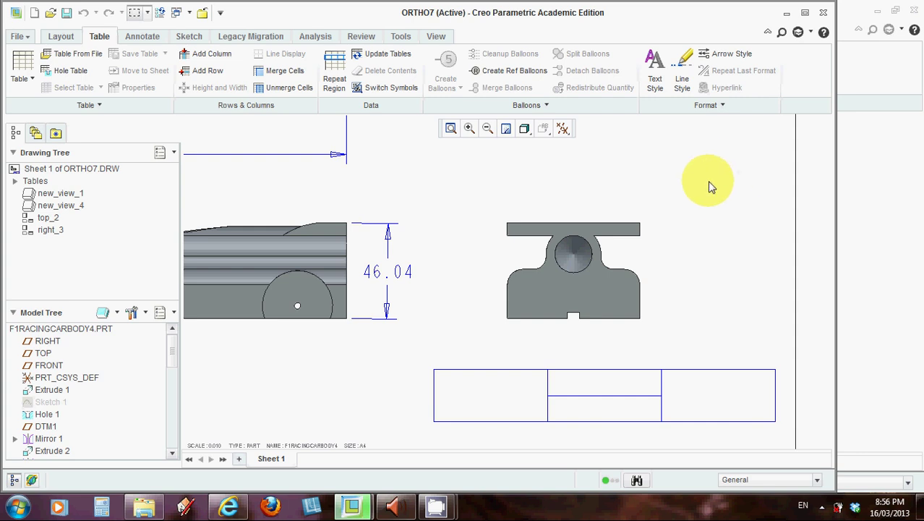
Enter 'Drawing 1' in the left cell and the author's name in the top-middle cell.
{"action": "double_click", "coordinate": [467, 390]}
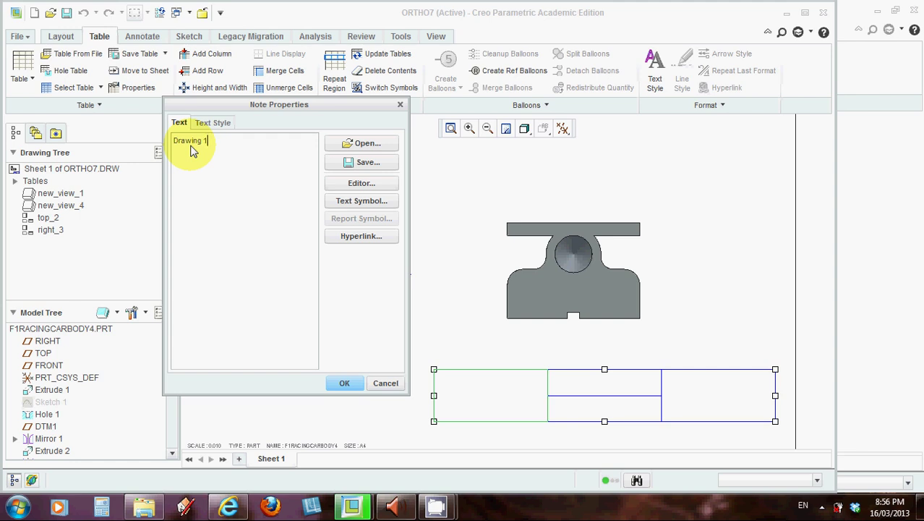
{"action": "left_click", "coordinate": [345, 384]}
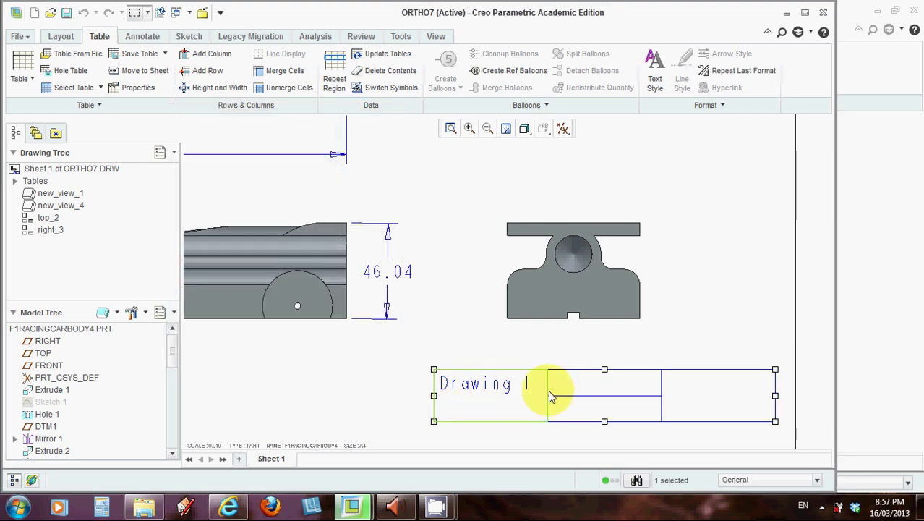
{"action": "left_click", "coordinate": [606, 392]}
{"action": "double_click", "coordinate": [606, 393]}
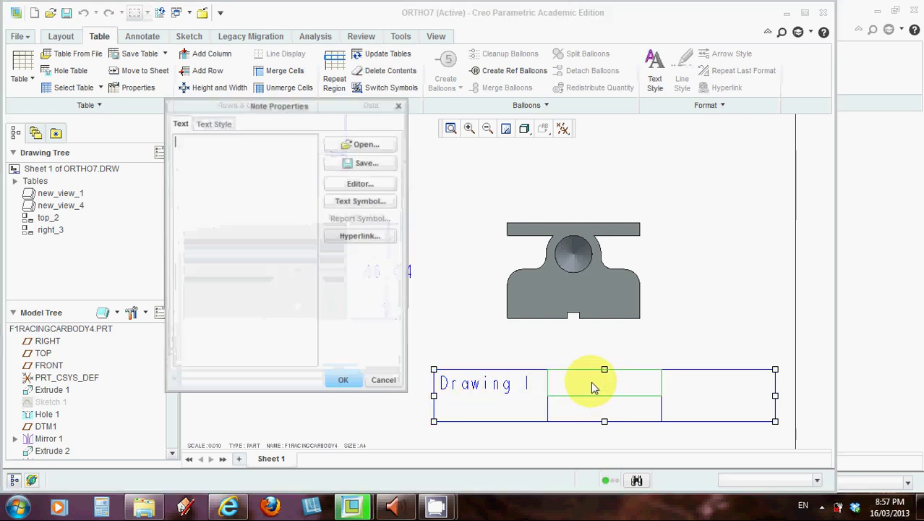
{"action": "type", "text": "D. Di Ienno"}
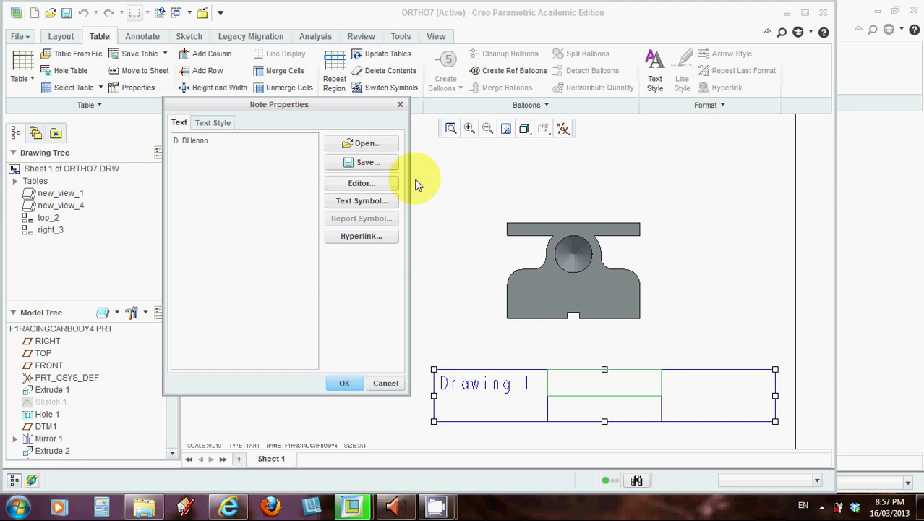
{"action": "left_click", "coordinate": [344, 382]}
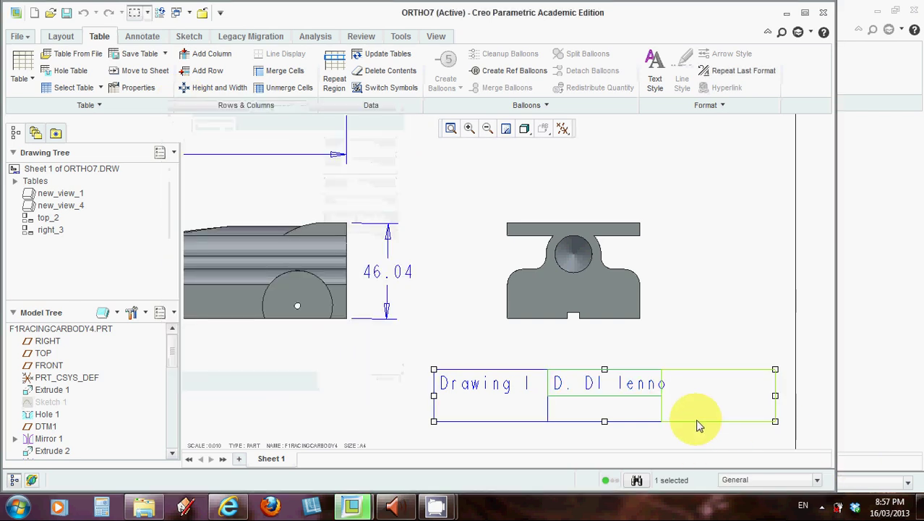
Enter 'Car Body Ortho' in the right merged cell.
{"action": "left_click", "coordinate": [723, 395]}
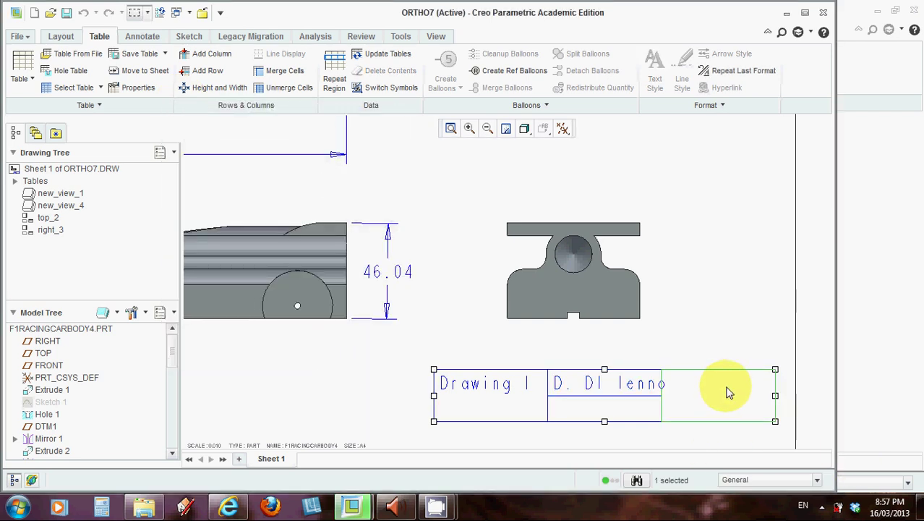
{"action": "double_click", "coordinate": [729, 393]}
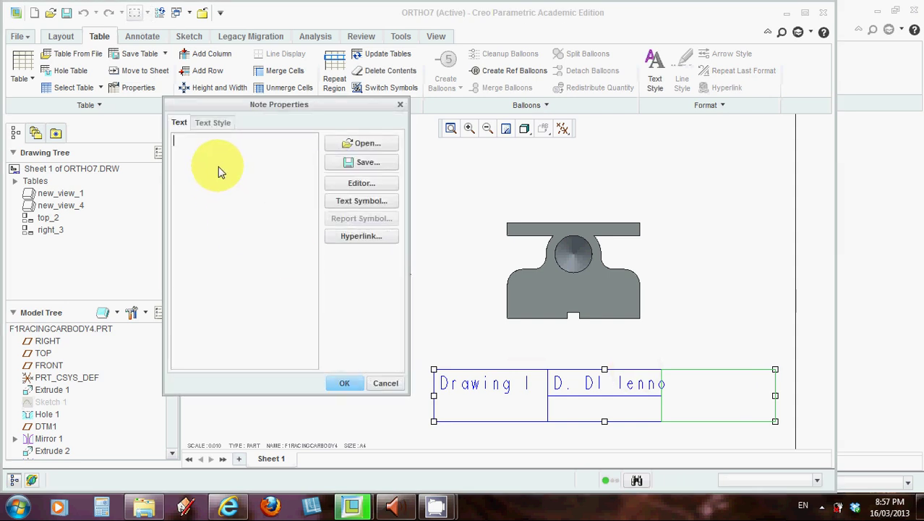
{"action": "type", "text": "Car Body Ortho"}
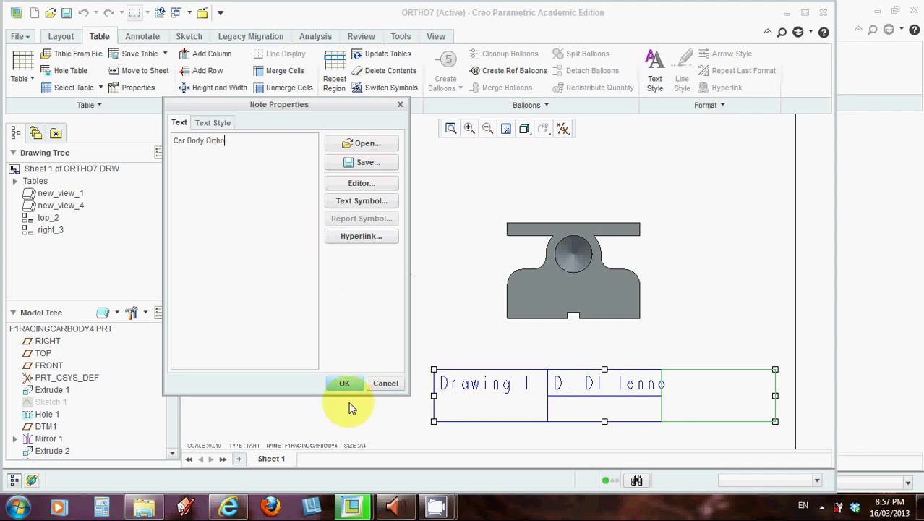
{"action": "left_click", "coordinate": [342, 381]}
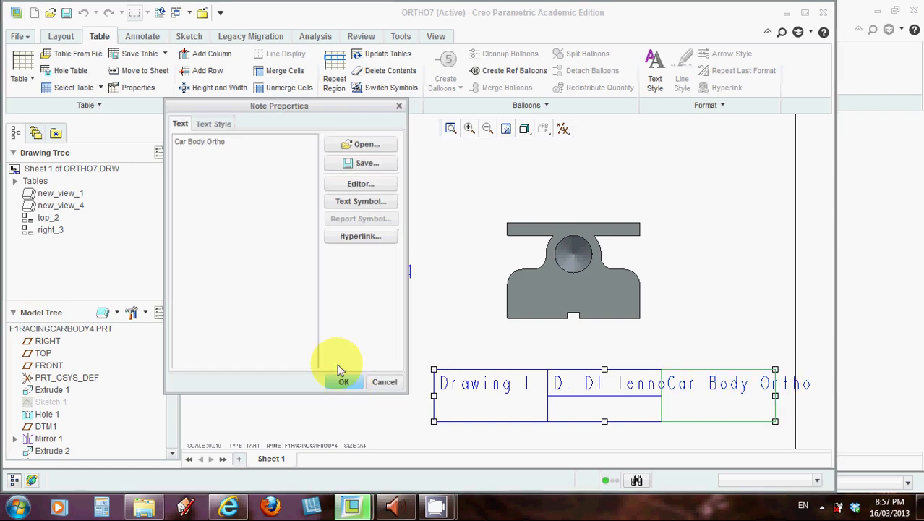
{"action": "left_click", "coordinate": [631, 283]}
Select the Car Body Ortho cell and dismiss its context menu without choosing anything.
{"action": "left_click", "coordinate": [619, 394]}
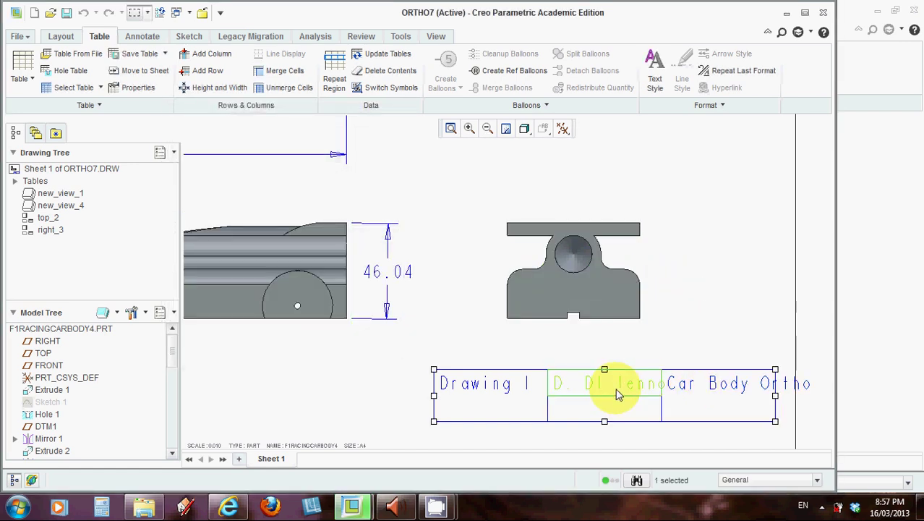
{"action": "left_click", "coordinate": [693, 390]}
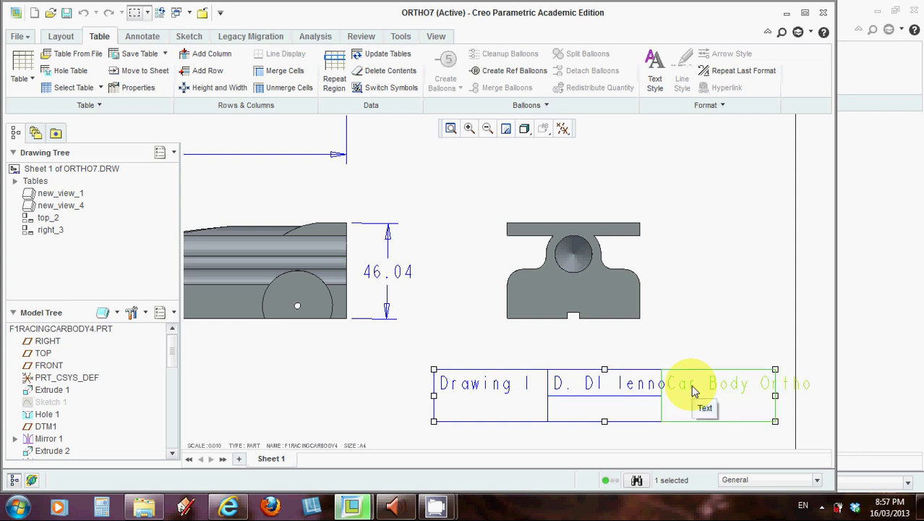
{"action": "right_click", "coordinate": [693, 391]}
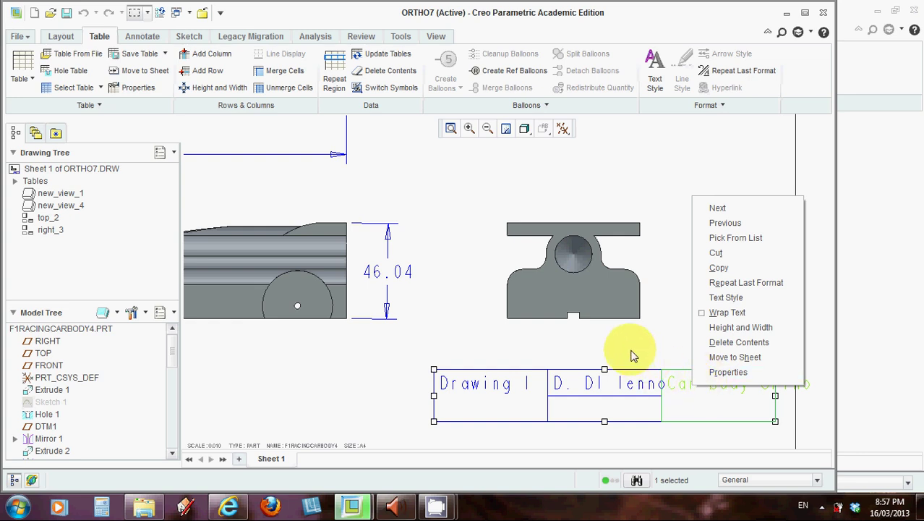
{"action": "key", "text": "Escape"}
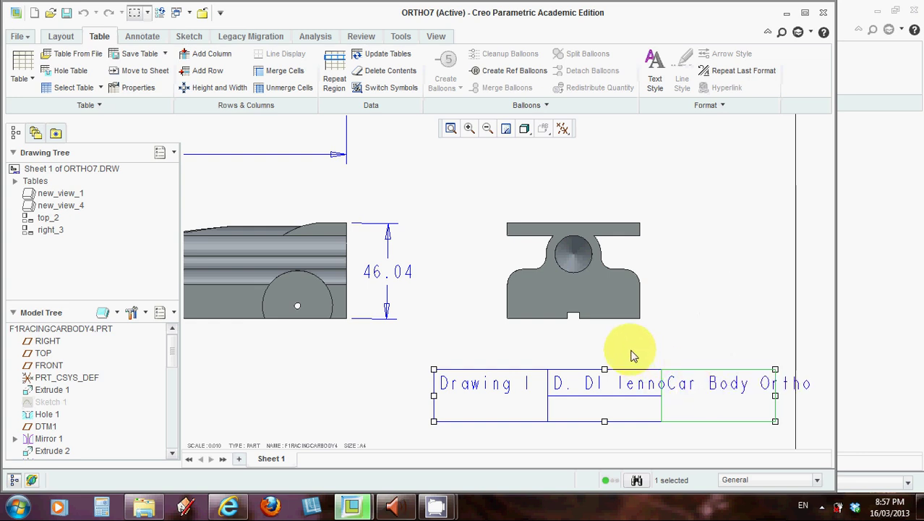
Select the Drawing 1 cell and zoom out to show the whole A4 sheet.
{"action": "left_click", "coordinate": [481, 401]}
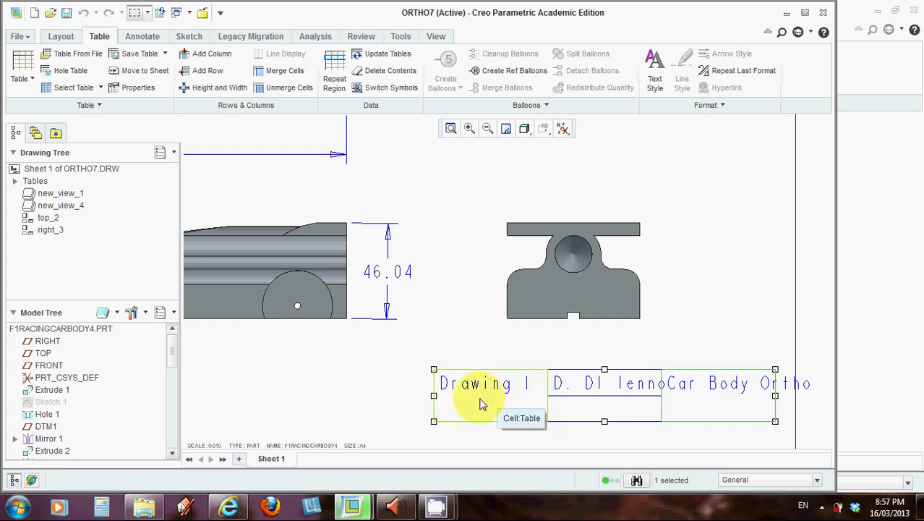
{"action": "scroll", "coordinate": [416, 364], "scroll_direction": "down", "scroll_amount": 4}
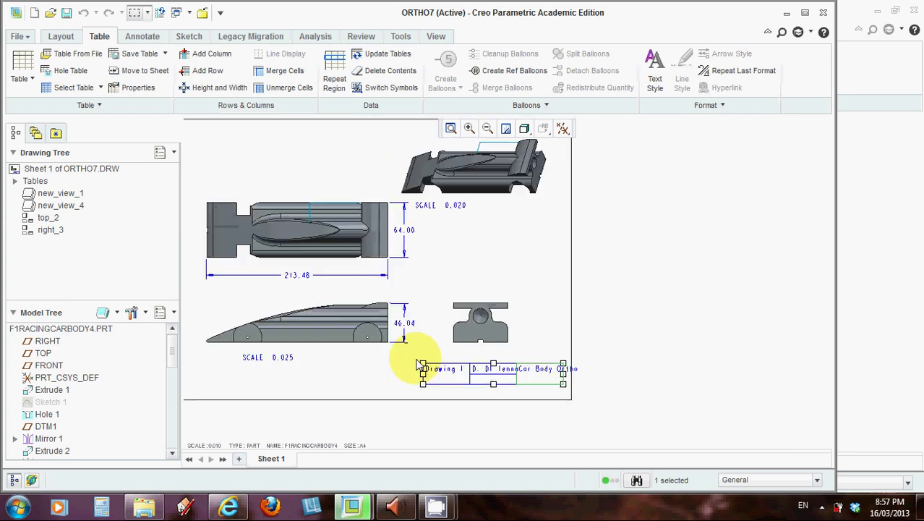
{"action": "scroll", "coordinate": [419, 364], "scroll_direction": "down", "scroll_amount": 2}
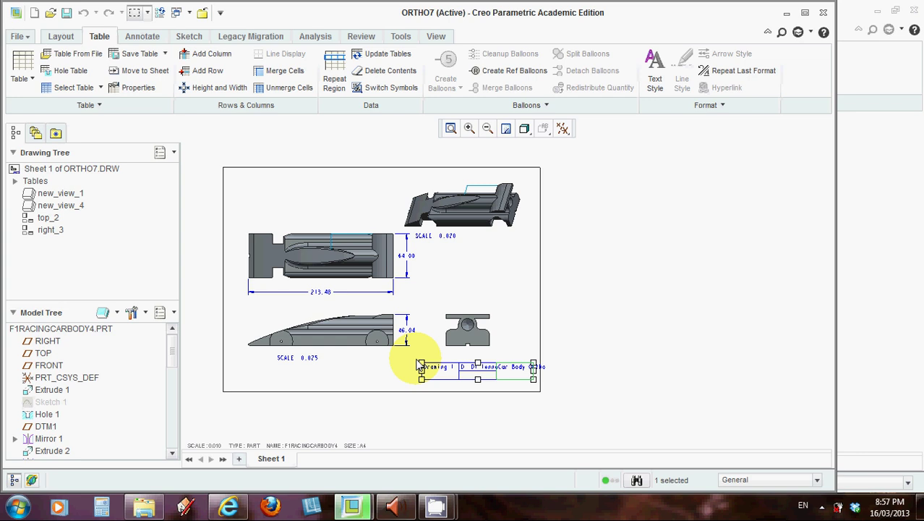